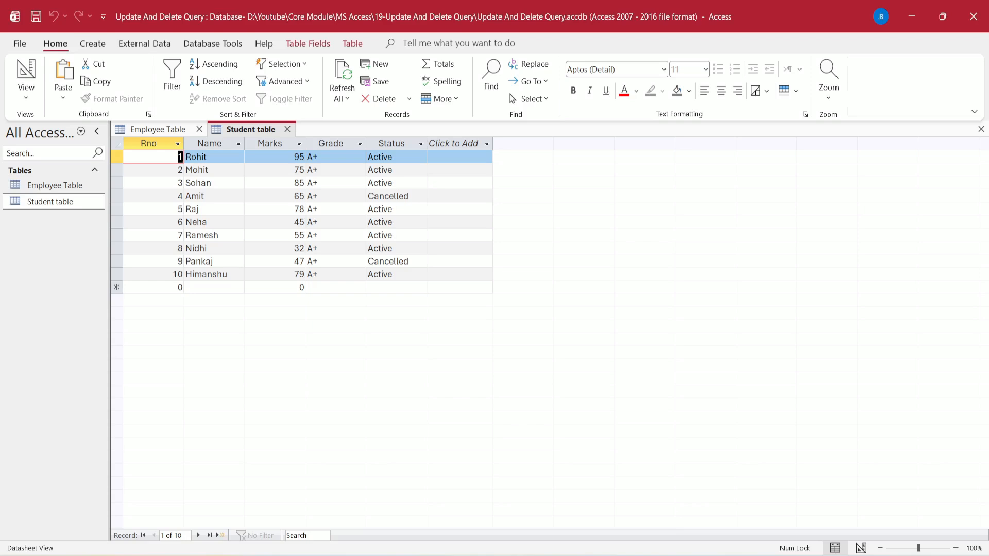
Open the Employee Table and the Student table in turn to examine their fields and records.
{"action": "double_click", "coordinate": [41, 188]}
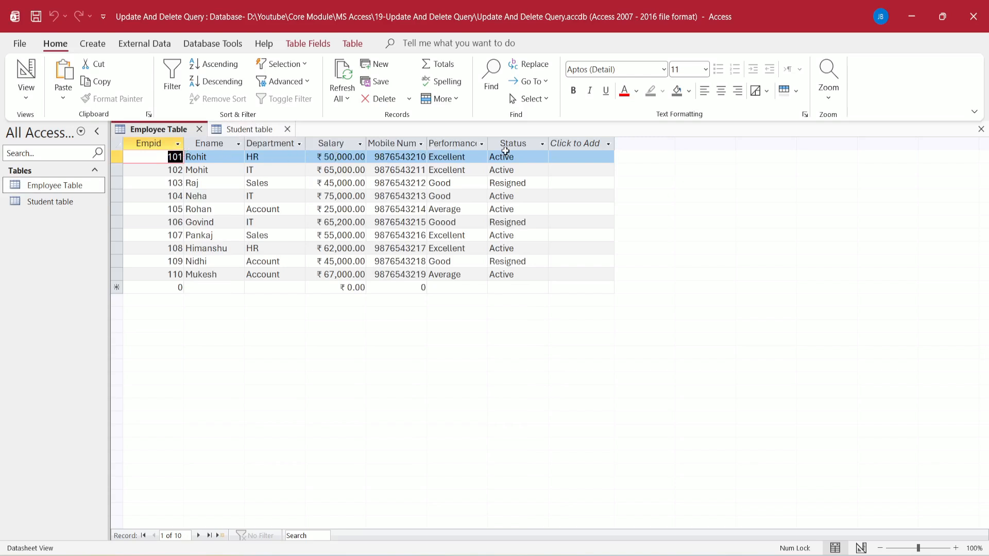
{"action": "double_click", "coordinate": [68, 206]}
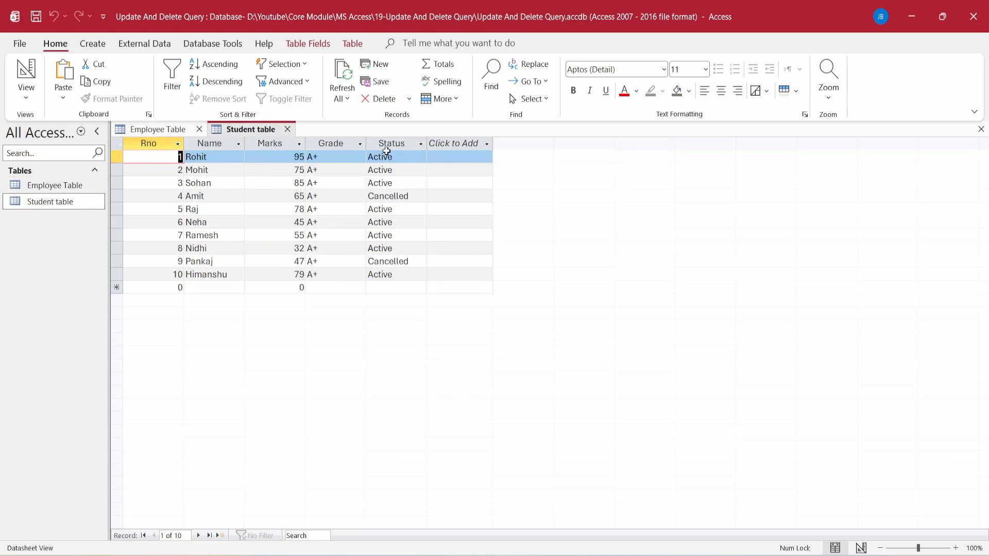
{"action": "double_click", "coordinate": [77, 185]}
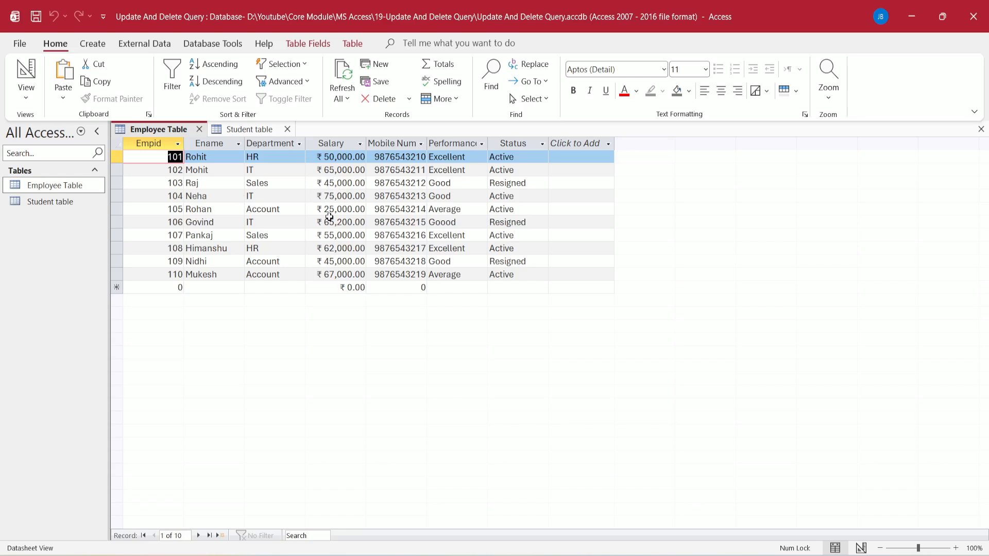
Create a new query in Design view on the Employee Table with the Salary field and make it an Update query.
{"action": "left_click", "coordinate": [92, 45]}
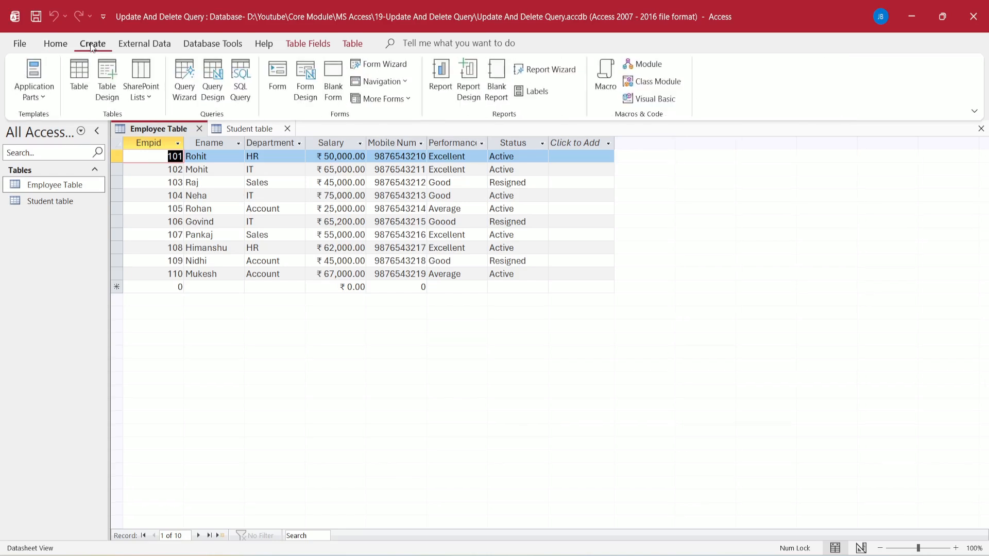
{"action": "left_click", "coordinate": [215, 77]}
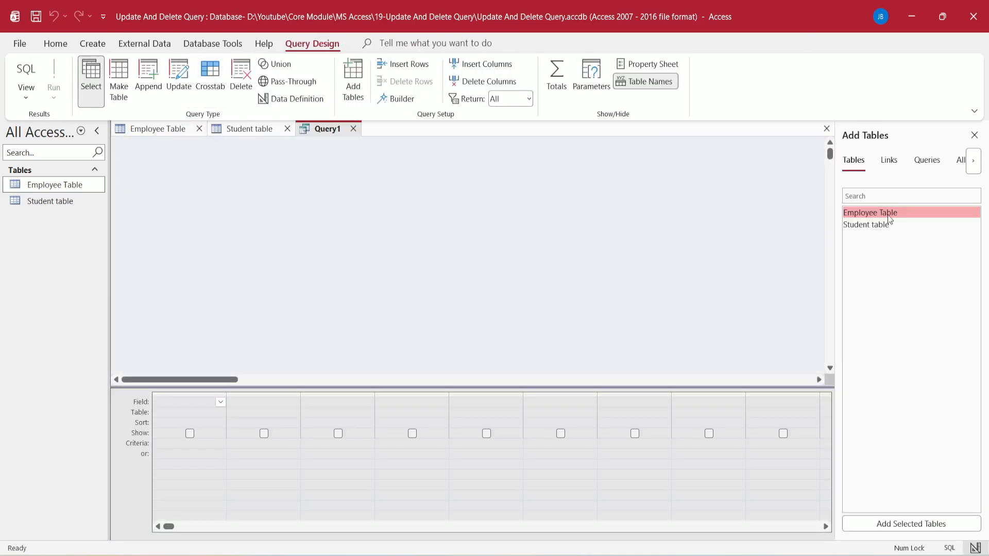
{"action": "double_click", "coordinate": [890, 215]}
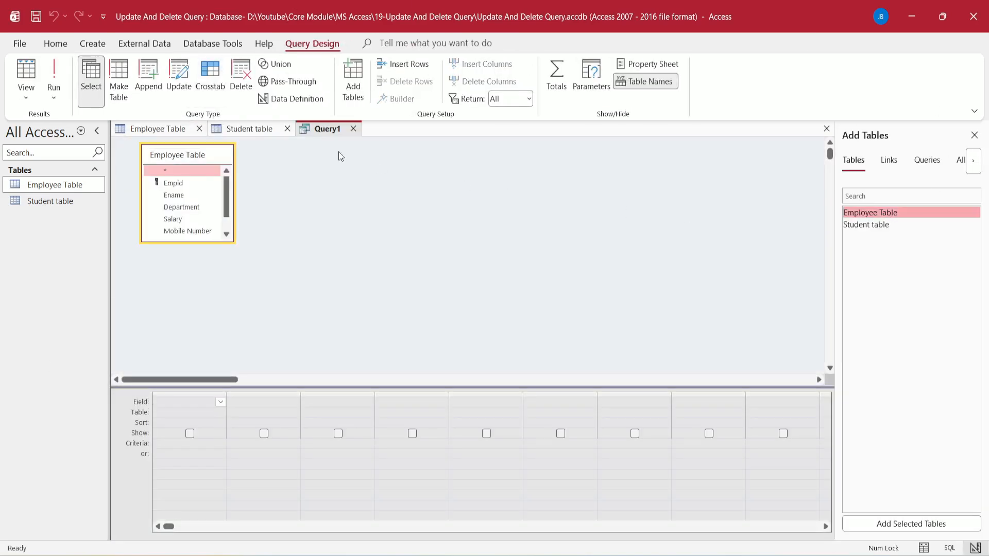
{"action": "double_click", "coordinate": [173, 216]}
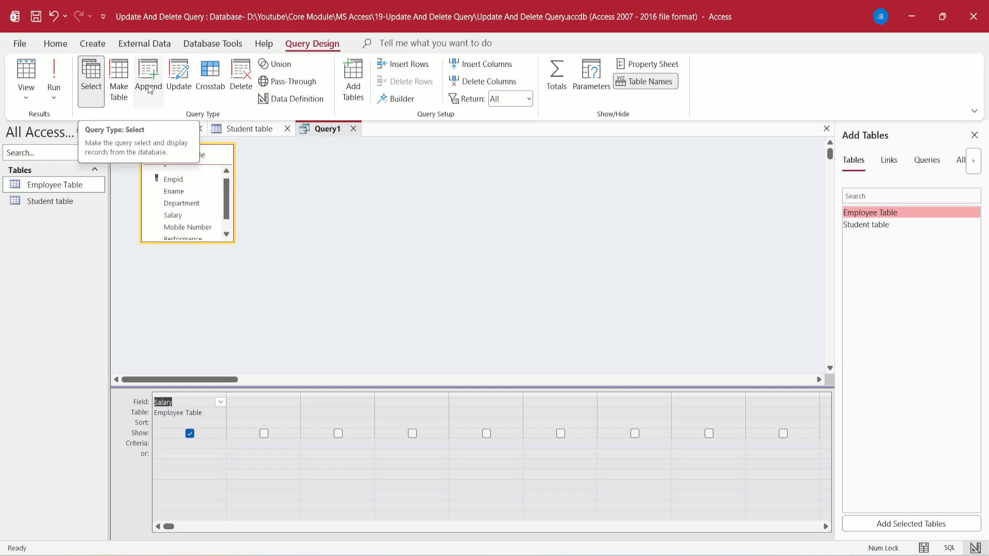
{"action": "left_click", "coordinate": [179, 80]}
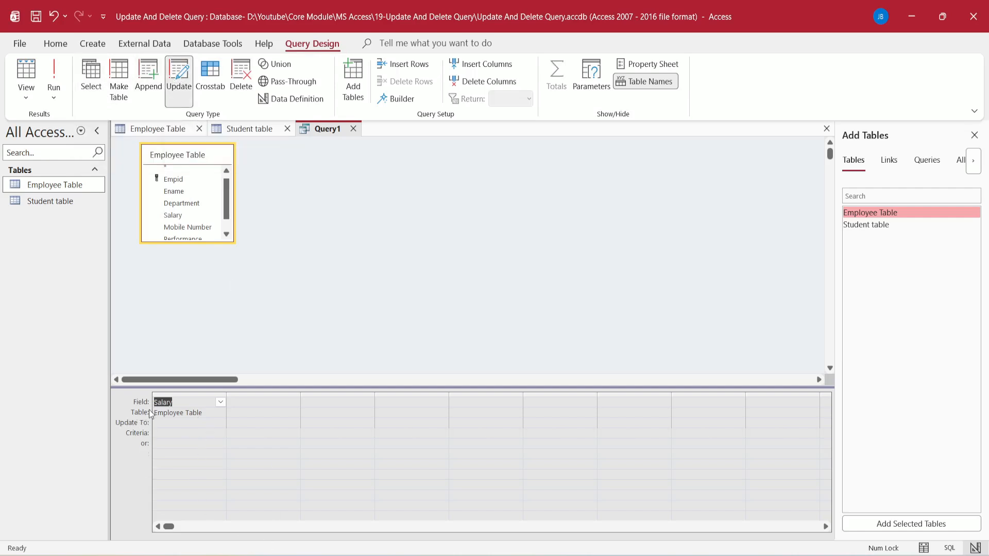
Add the Department field with the criterion IT and set Salary to update to [salary]*1.10.
{"action": "left_click", "coordinate": [253, 401]}
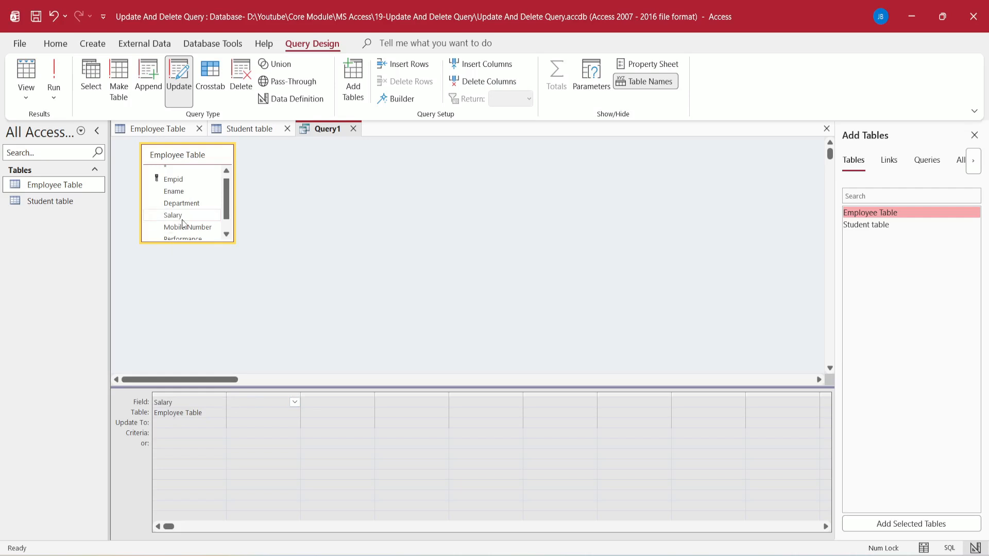
{"action": "left_click", "coordinate": [188, 204]}
{"action": "double_click", "coordinate": [188, 205]}
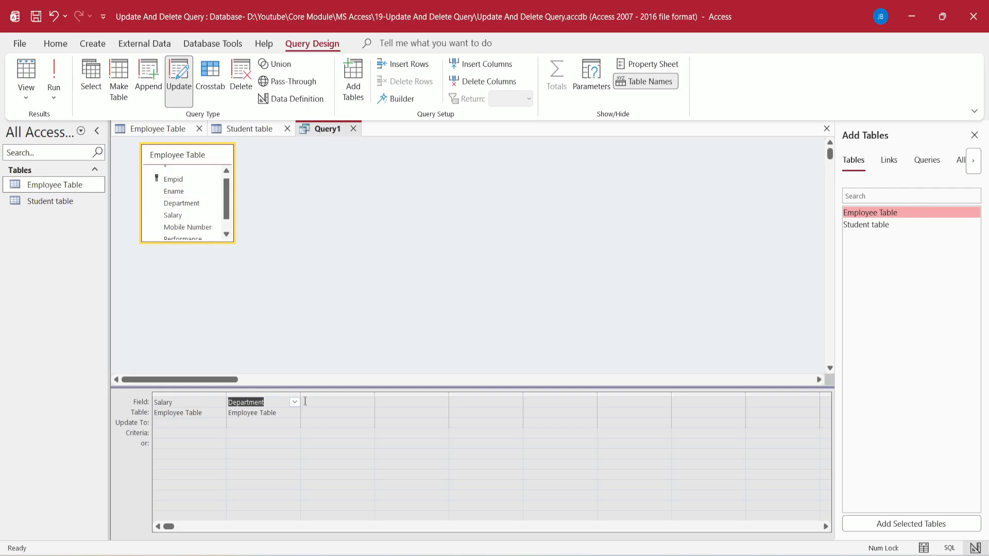
{"action": "left_click", "coordinate": [258, 430]}
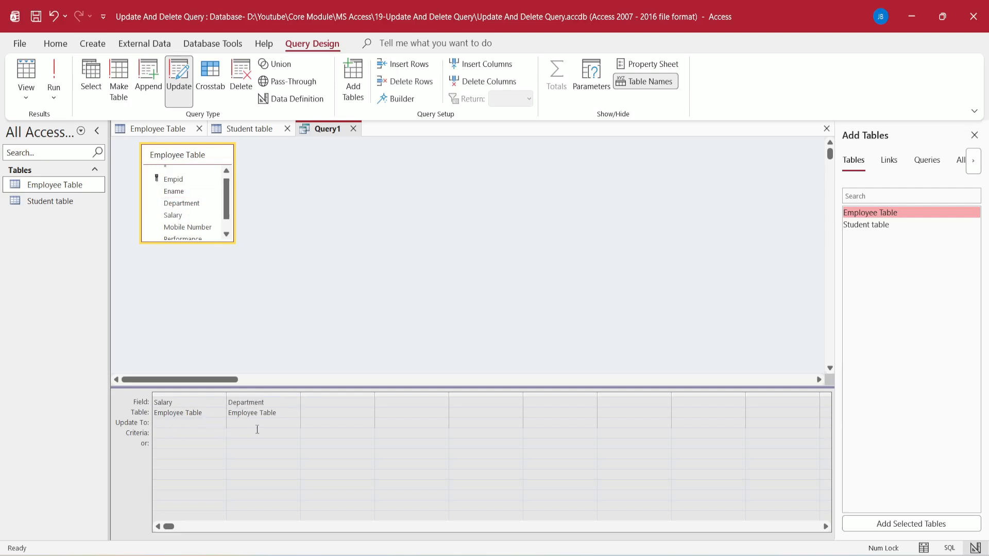
{"action": "type", "text": "IT"}
{"action": "left_click", "coordinate": [169, 423]}
{"action": "type", "text": "[salary]*1.10"}
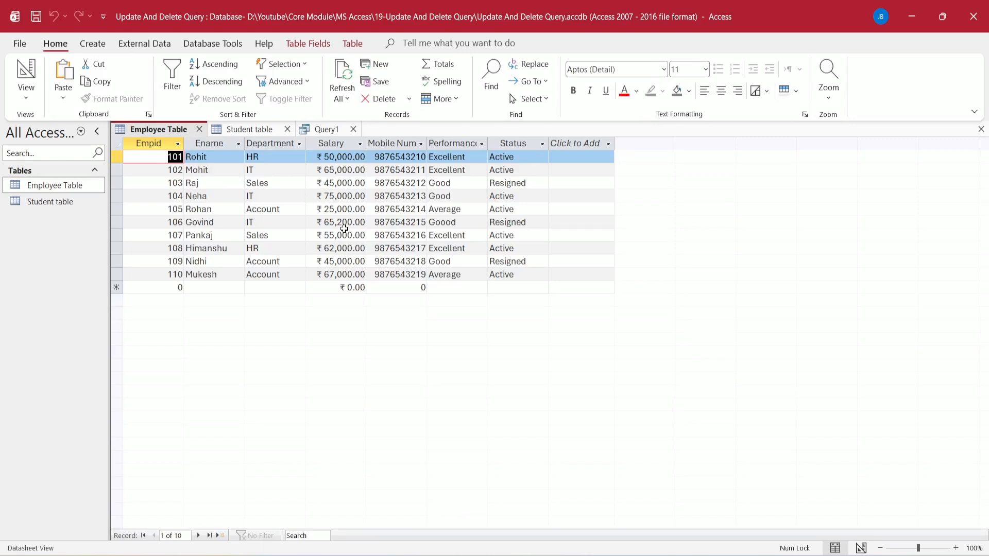
Run the IT department salary update query and accept updating the records.
{"action": "left_click", "coordinate": [327, 130]}
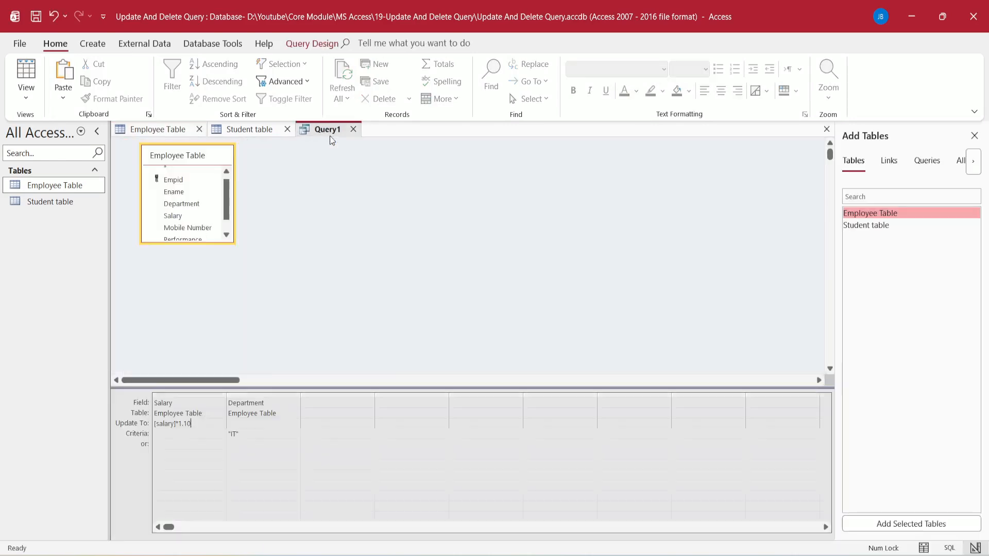
{"action": "left_click", "coordinate": [311, 43]}
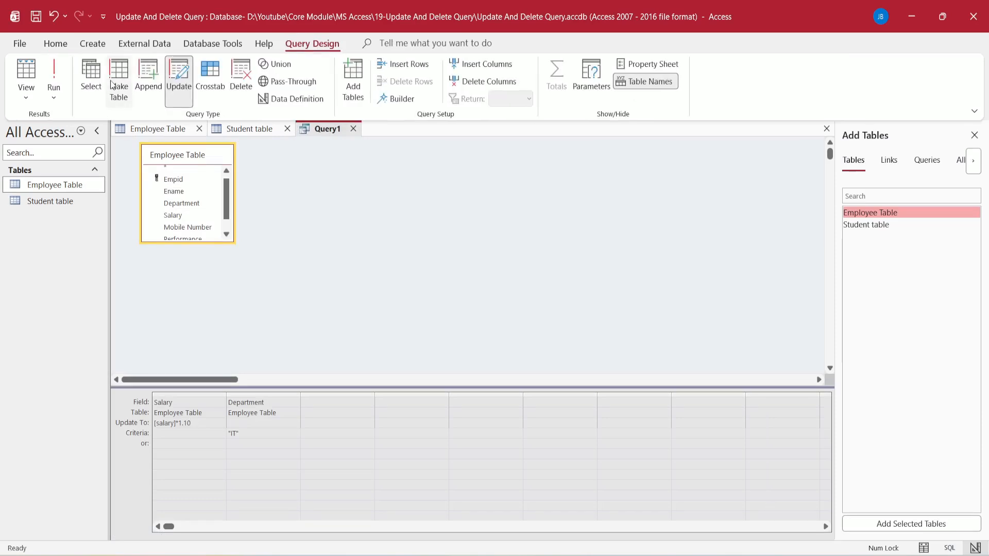
{"action": "left_click", "coordinate": [56, 75]}
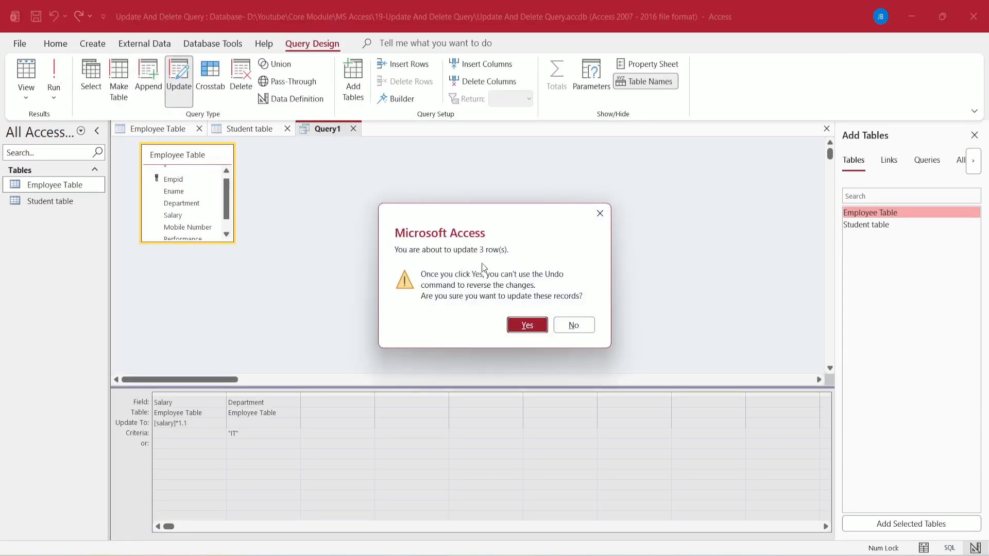
{"action": "left_click", "coordinate": [526, 325]}
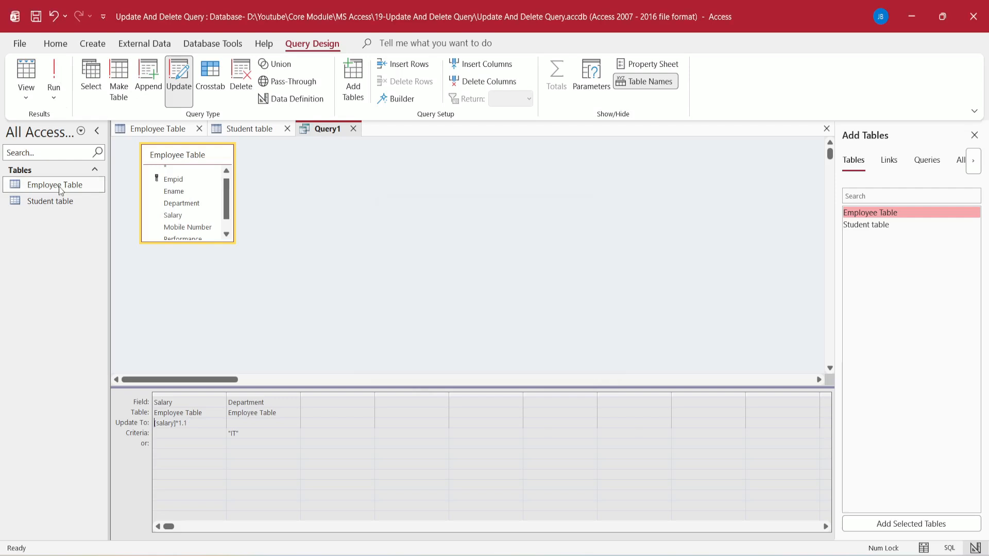
Open the Employee Table to check the salaries and widen the Performance column to fit its heading.
{"action": "double_click", "coordinate": [59, 186]}
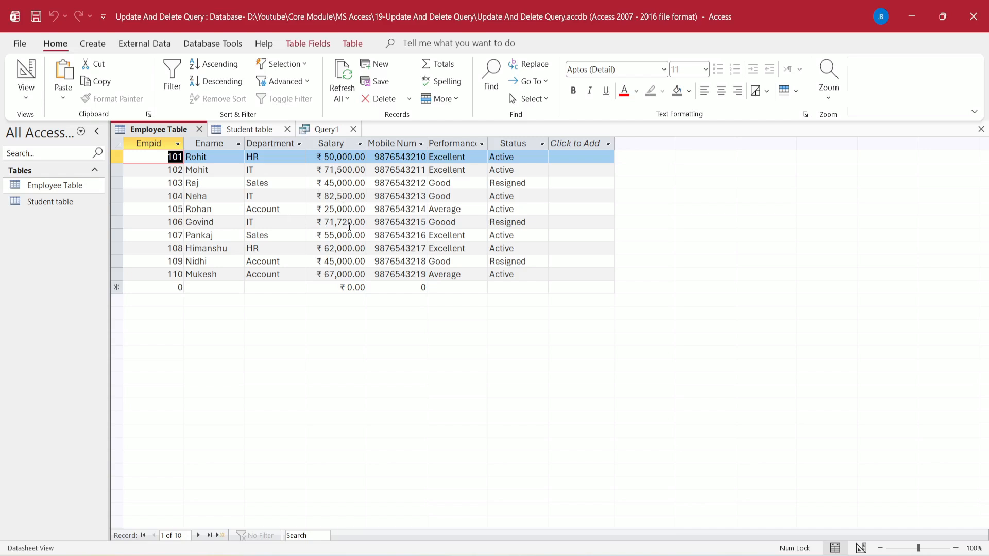
{"action": "double_click", "coordinate": [487, 143]}
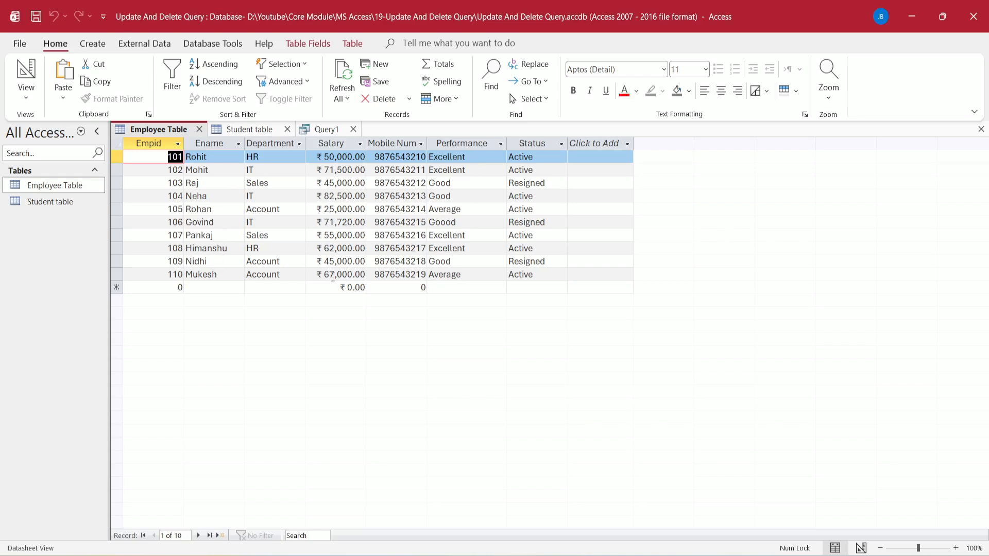
Create a second query on the Employee Table with only the Salary field and make it an Update query.
{"action": "left_click", "coordinate": [93, 43]}
{"action": "left_click", "coordinate": [217, 75]}
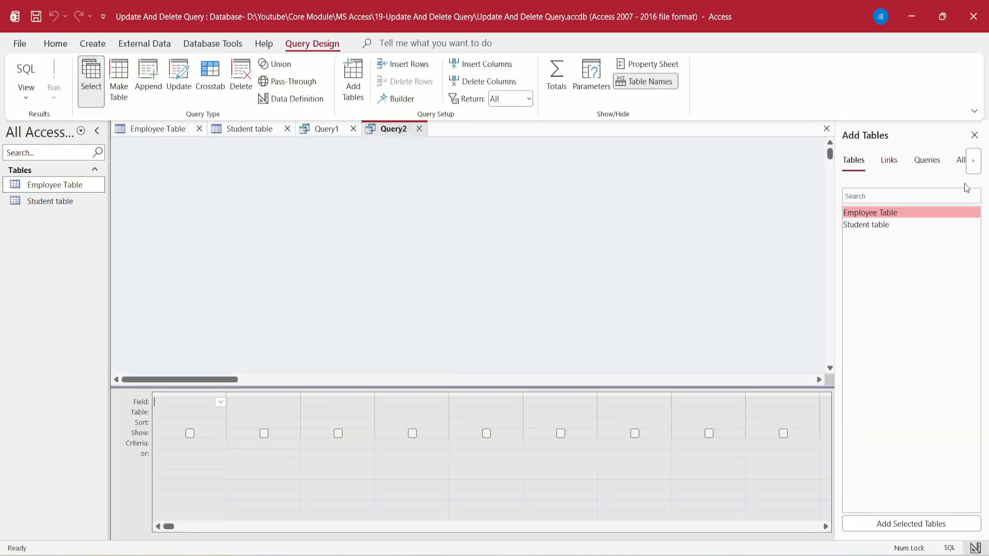
{"action": "double_click", "coordinate": [890, 215]}
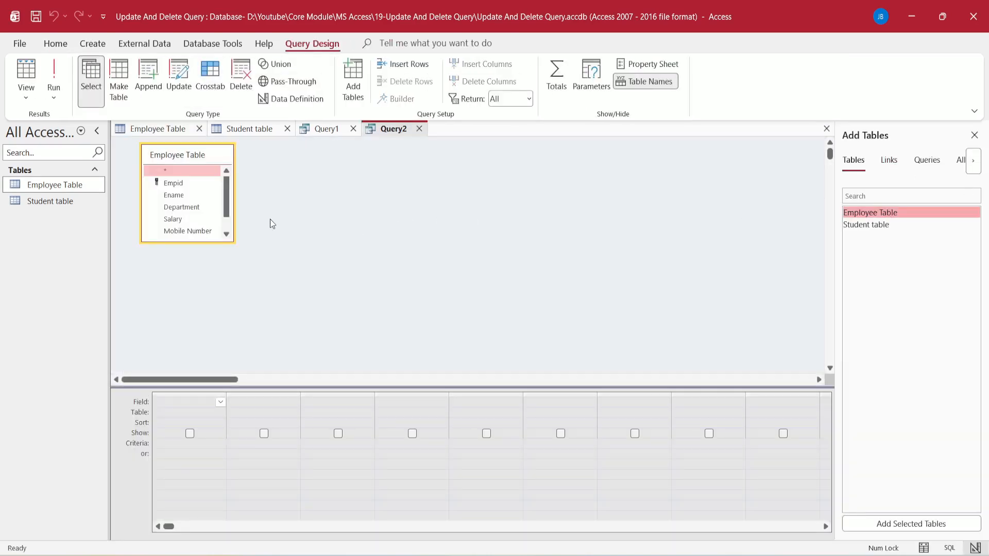
{"action": "double_click", "coordinate": [175, 219]}
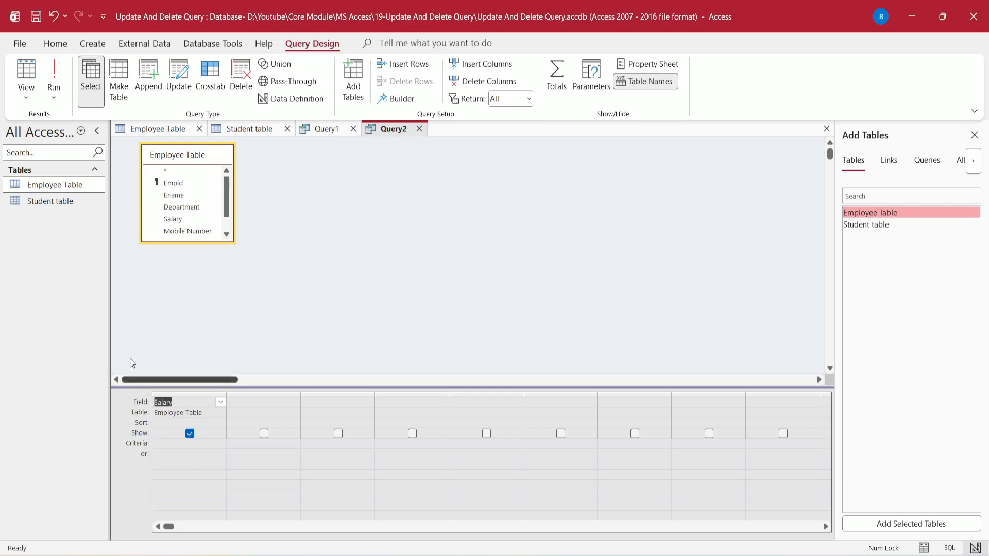
{"action": "left_click", "coordinate": [186, 83]}
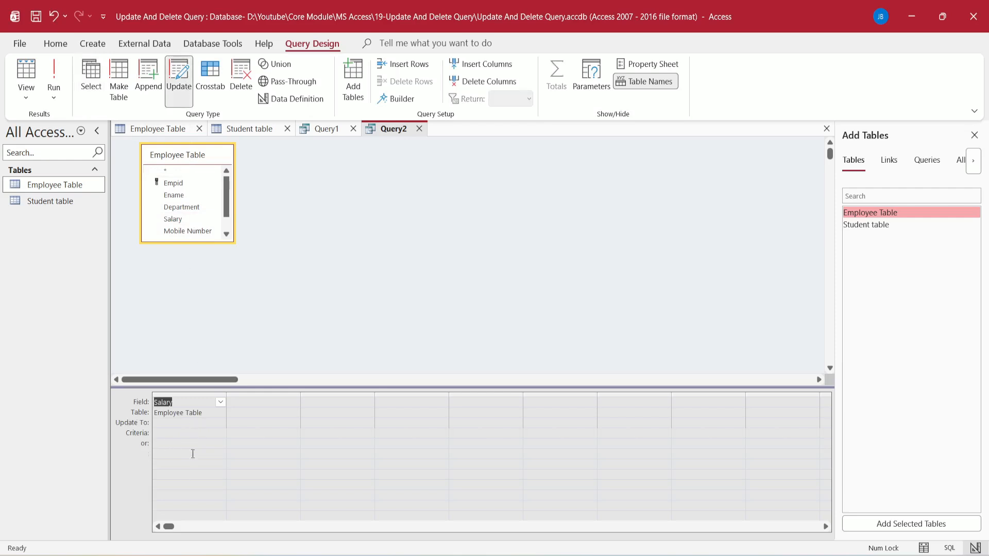
Begin the Salary update expression with =IIf([performance]="Excellent",[salary]*1.20, followed by a nested IIf.
{"action": "left_click", "coordinate": [160, 423]}
{"action": "type", "text": "=IIf(["}
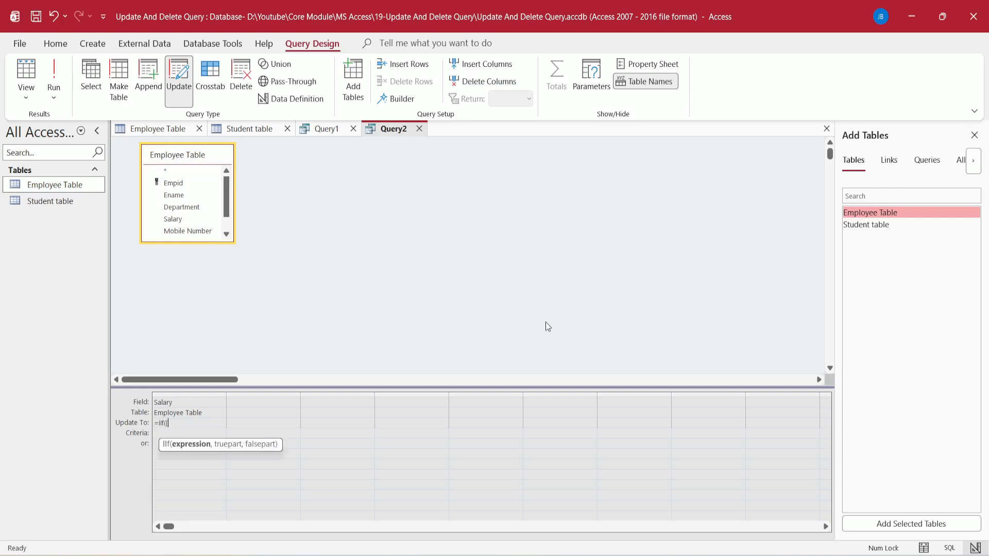
{"action": "type", "text": "perfo"}
{"action": "type", "text": "rmance"}
{"action": "type", "text": "]="}
{"action": "type", "text": "\"Excellent\",[salary]*"}
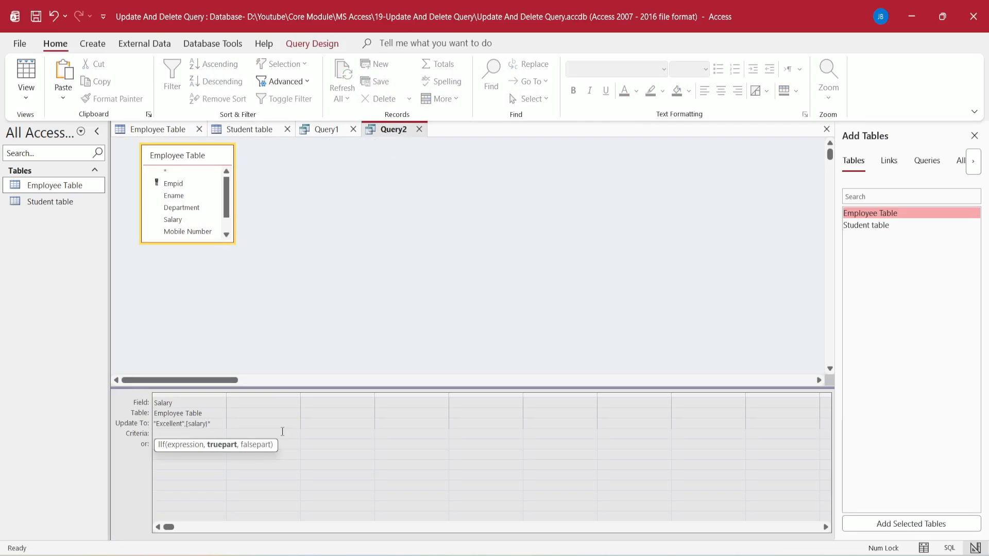
{"action": "type", "text": "1.20,iif"}
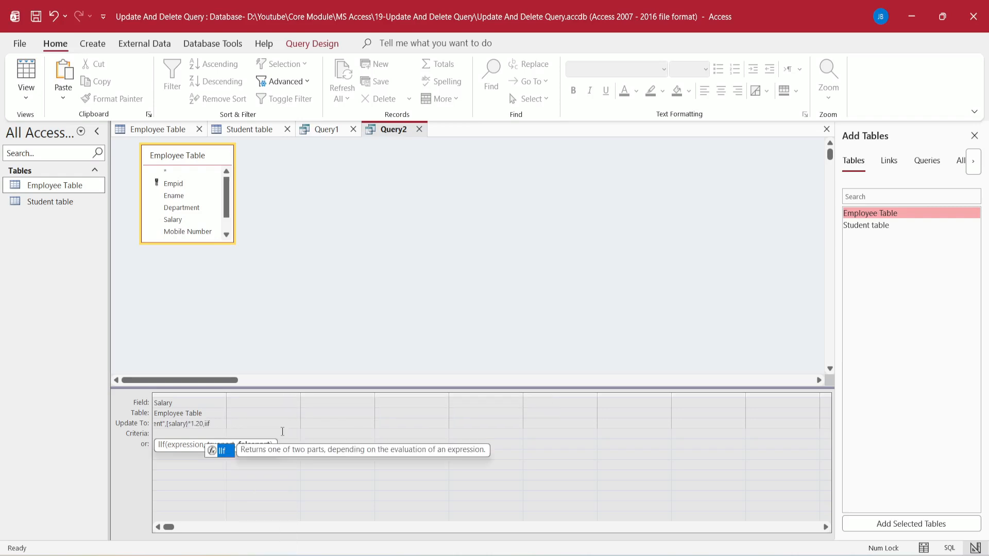
Complete the nested IIf so that [performance]="Good" gives [salary]*1.10 and any other rating gives [salary].
{"action": "type", "text": "([per"}
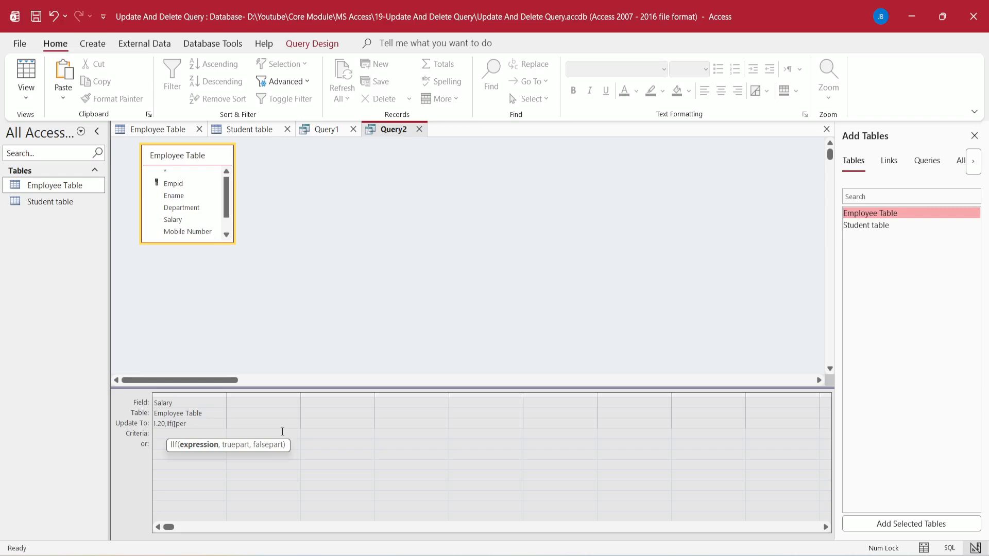
{"action": "type", "text": "forma"}
{"action": "type", "text": "ce]=\"Good\","}
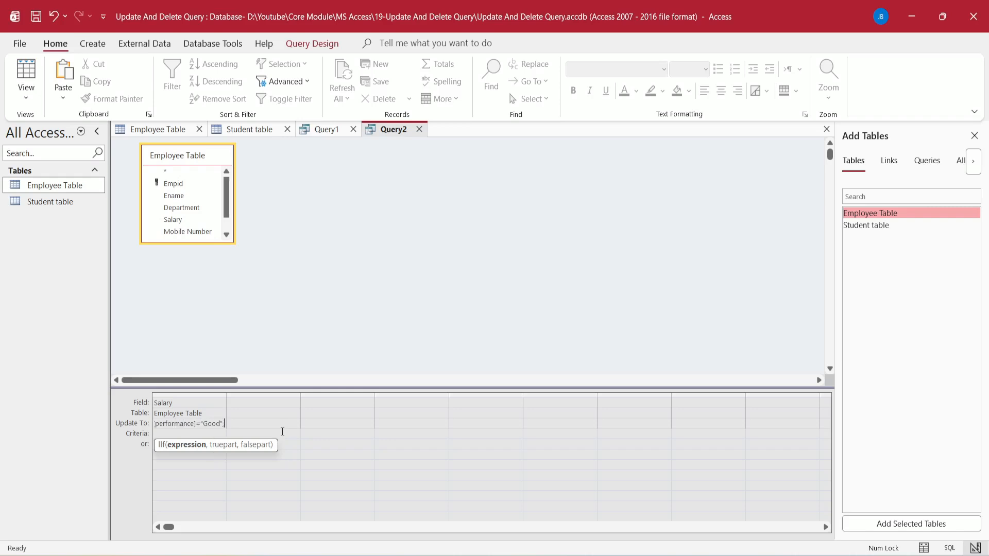
{"action": "type", "text": "("}
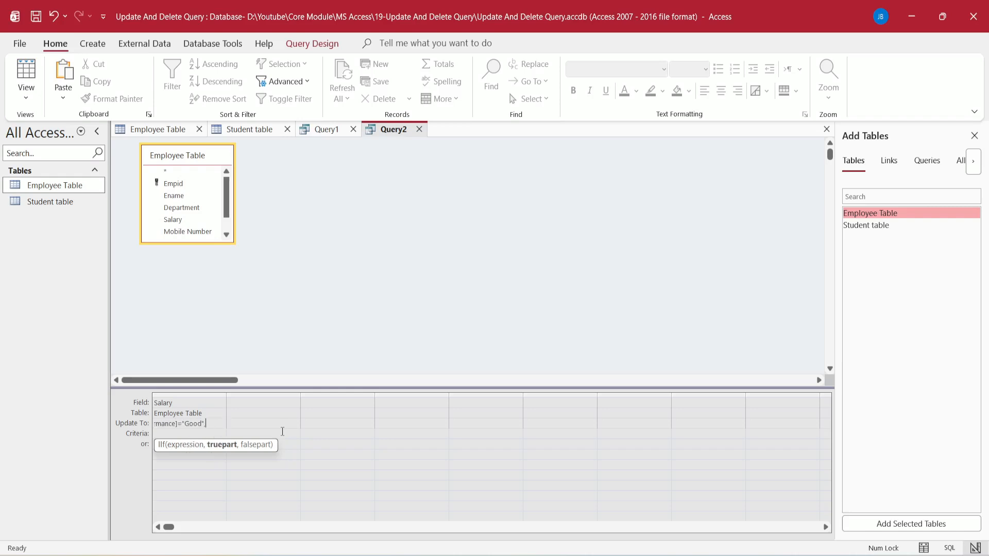
{"action": "type", "text": "salary"}
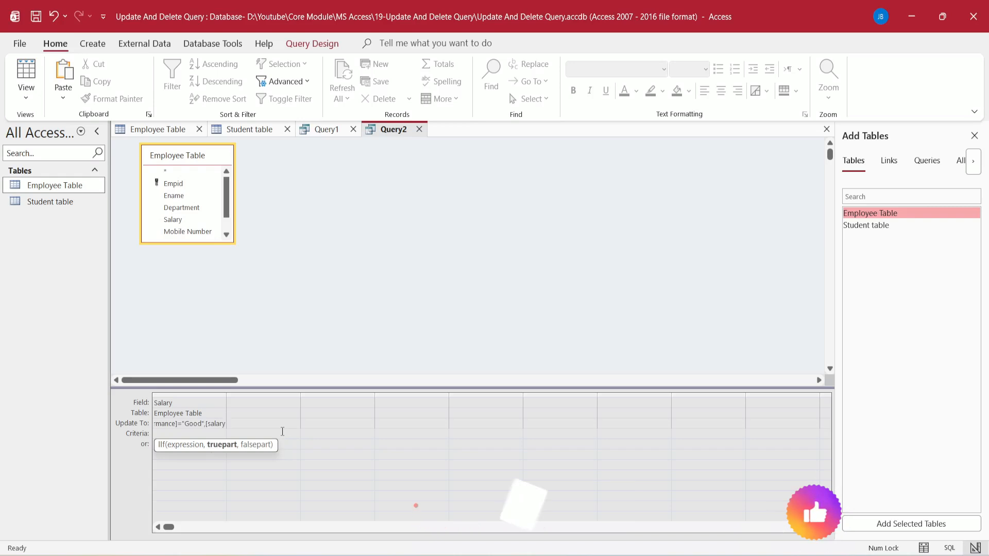
{"action": "type", "text": "]*"}
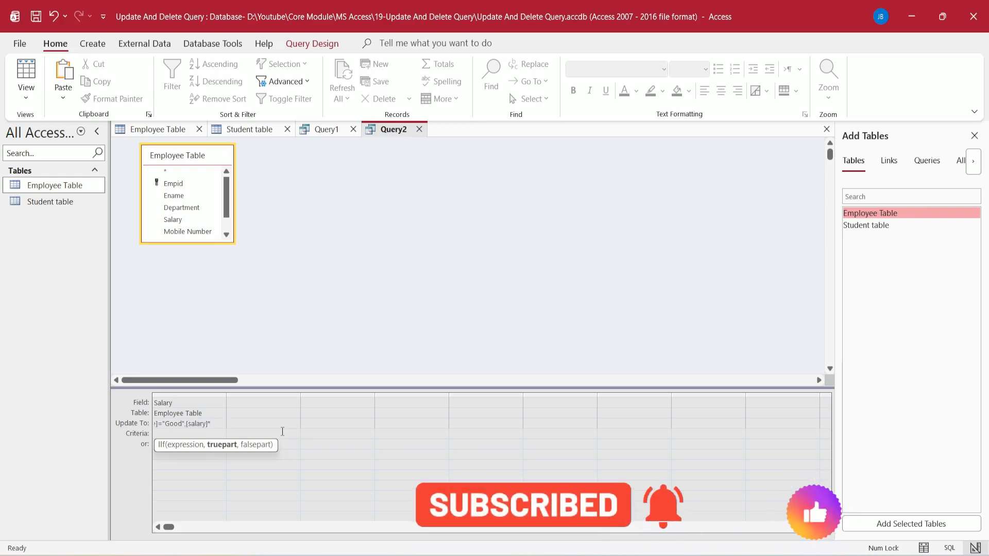
{"action": "type", "text": "1.10"}
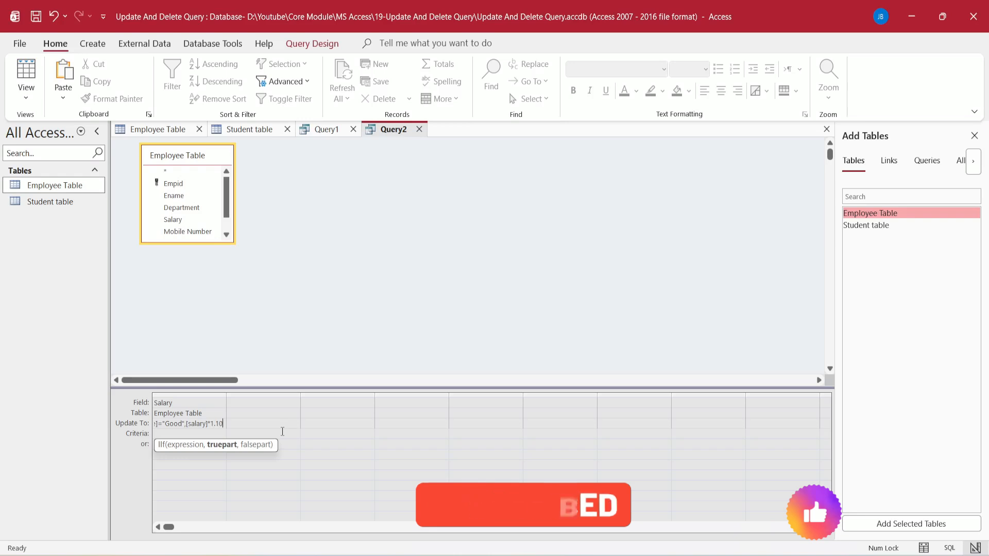
{"action": "type", "text": ","}
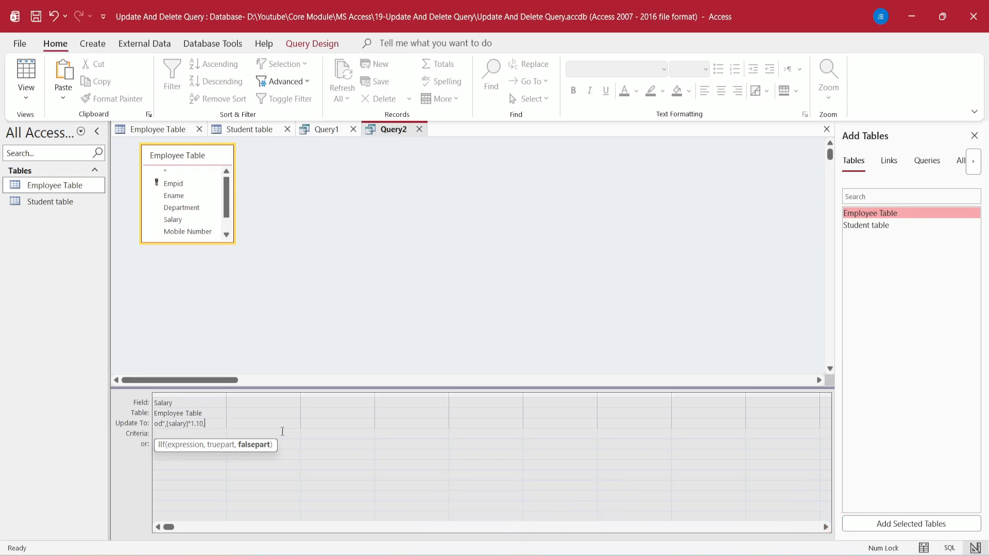
{"action": "type", "text": "[salary])"}
Review the Salary update expression from its beginning, examining the performance condition and its salary multiplier.
{"action": "key", "text": "Home"}
{"action": "key", "text": "Right"}
{"action": "key", "text": "Right"}
{"action": "key", "text": "Right"}
{"action": "key", "text": "Right"}
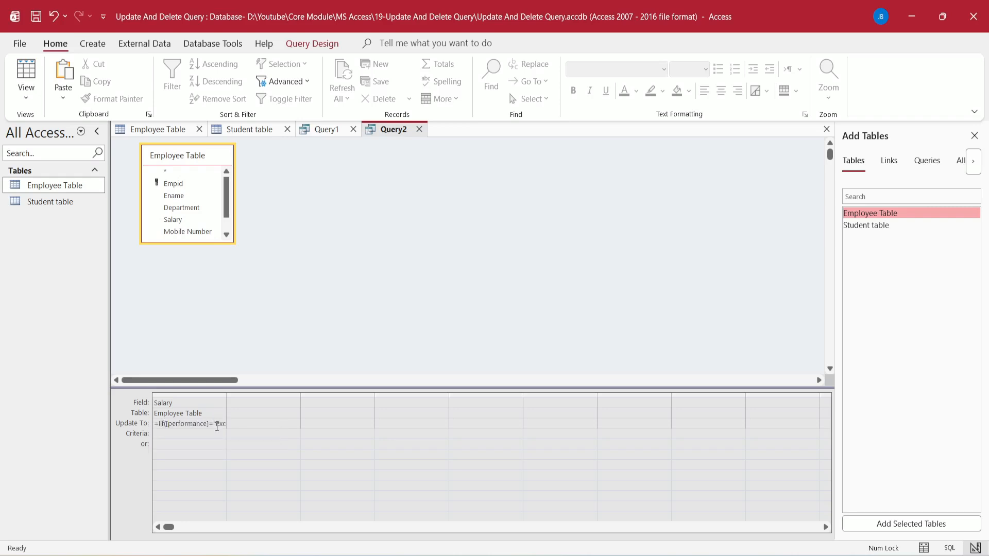
{"action": "key", "text": "Right"}
{"action": "type", "text": "[performance]=\"Excellent\","}
{"action": "key", "text": "Right"}
{"action": "key", "text": "Right"}
{"action": "key", "text": "Right"}
{"action": "key", "text": "Right"}
{"action": "key", "text": "Right"}
{"action": "key", "text": "Right"}
{"action": "key", "text": "Right"}
{"action": "key", "text": "Right"}
{"action": "key", "text": "Right"}
{"action": "key", "text": "Right"}
{"action": "key", "text": "Right"}
{"action": "key", "text": "Right"}
{"action": "key", "text": "Right"}
{"action": "key", "text": "Right"}
{"action": "key", "text": "Right"}
{"action": "key", "text": "Right"}
{"action": "key", "text": "Right"}
{"action": "key", "text": "Right"}
{"action": "key", "text": "Right"}
{"action": "key", "text": "Right"}
{"action": "key", "text": "Right"}
{"action": "key", "text": "Right"}
{"action": "key", "text": "Right"}
{"action": "key", "text": "Right"}
{"action": "key", "text": "Right"}
{"action": "key", "text": "Right"}
{"action": "key", "text": "Right"}
{"action": "key", "text": "Right"}
{"action": "key", "text": "Right"}
{"action": "key", "text": "Right"}
{"action": "key", "text": "Right"}
{"action": "key", "text": "Right"}
{"action": "key", "text": "Right"}
{"action": "key", "text": "Right"}
{"action": "key", "text": "Right"}
{"action": "key", "text": "Right"}
{"action": "key", "text": "Right"}
{"action": "key", "text": "Right"}
Run the performance-based salary update query and accept updating the records.
{"action": "left_click", "coordinate": [312, 43]}
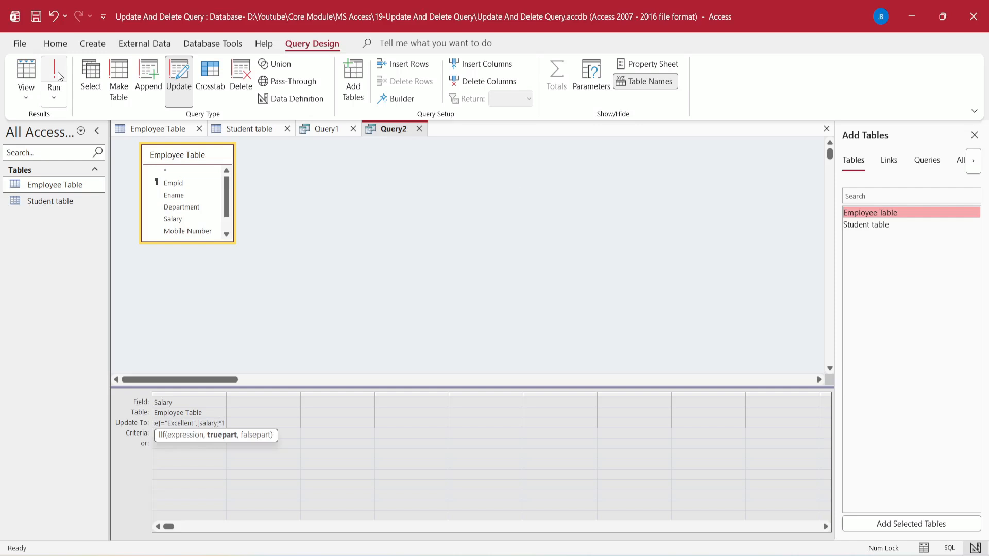
{"action": "left_click", "coordinate": [56, 78]}
{"action": "left_click", "coordinate": [540, 325]}
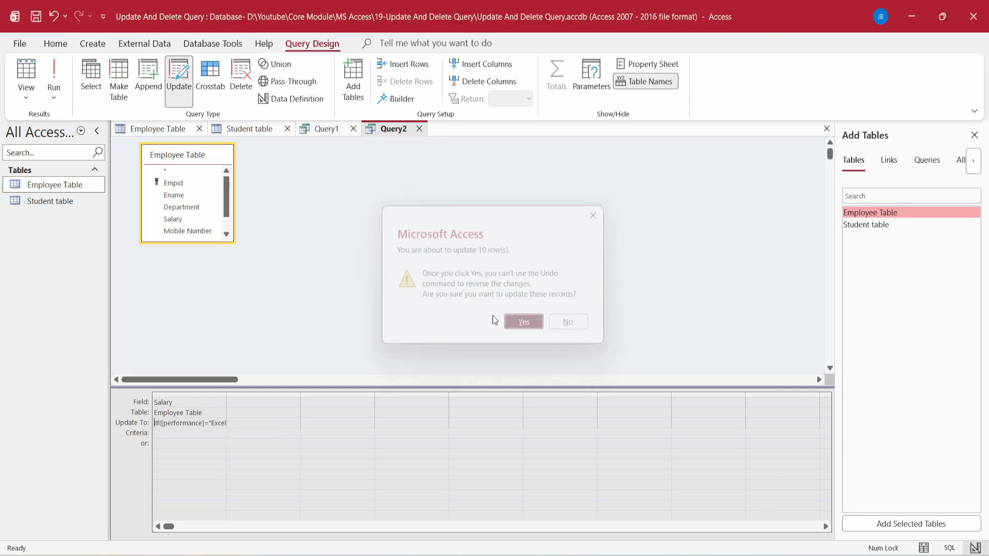
Review the salaries against the performance ratings in the Employee Table, and open the Student table.
{"action": "double_click", "coordinate": [60, 189]}
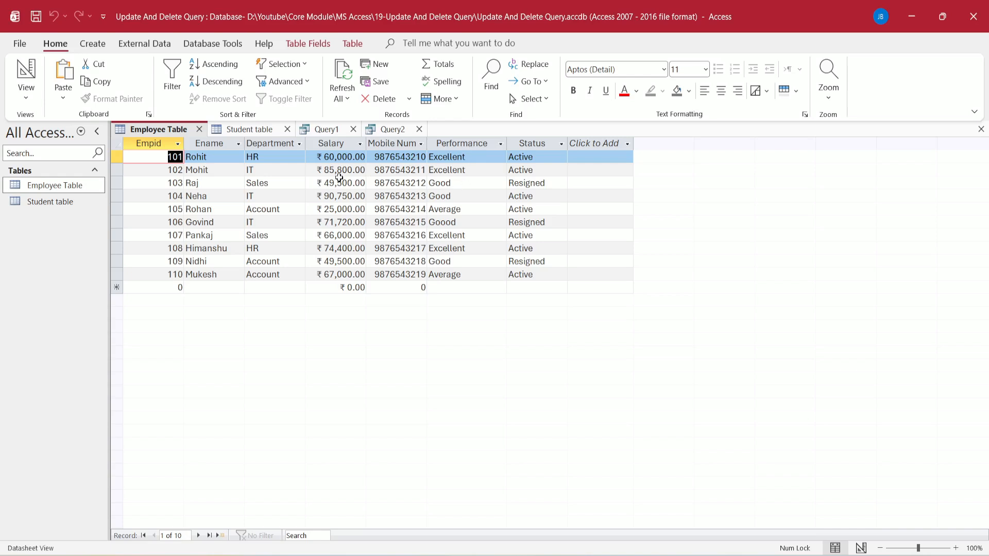
{"action": "left_click", "coordinate": [439, 209]}
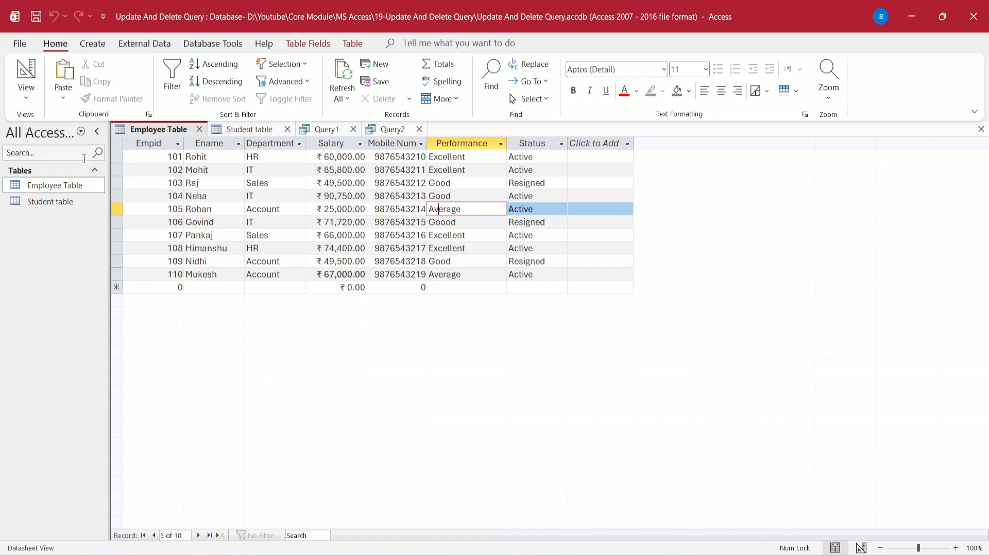
{"action": "double_click", "coordinate": [48, 205]}
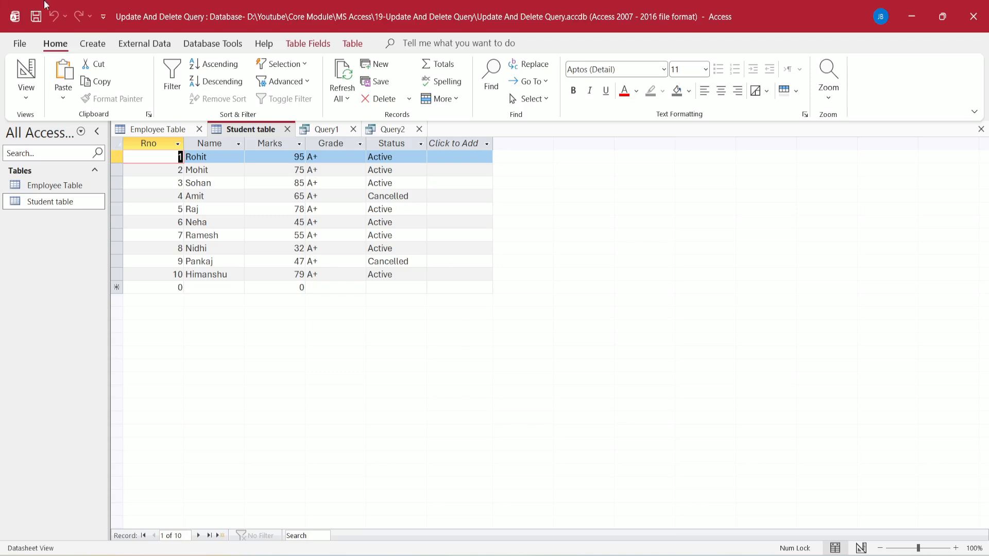
Create a query design on the Student table with the Grade field and make it an update query.
{"action": "left_click", "coordinate": [92, 44]}
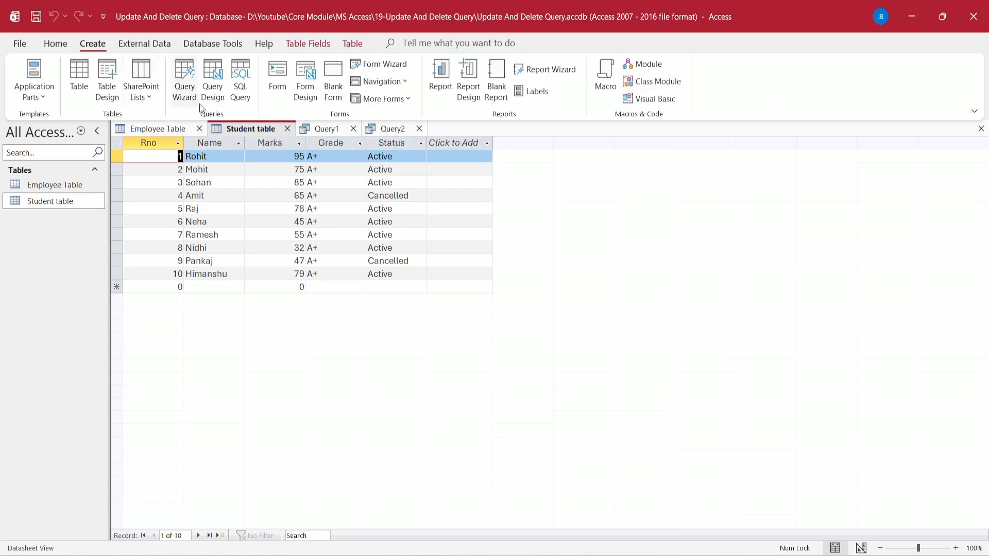
{"action": "left_click", "coordinate": [208, 85]}
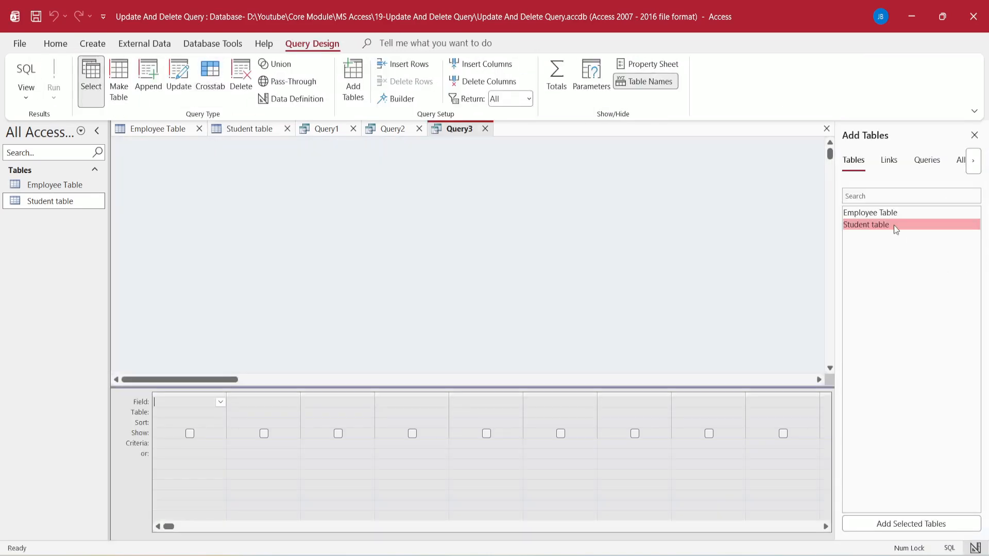
{"action": "double_click", "coordinate": [888, 227]}
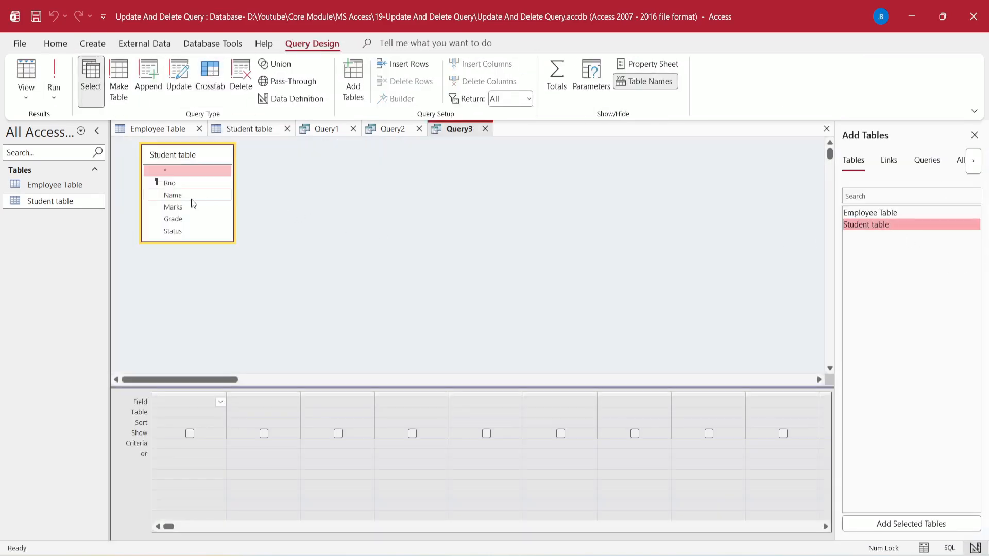
{"action": "double_click", "coordinate": [178, 219]}
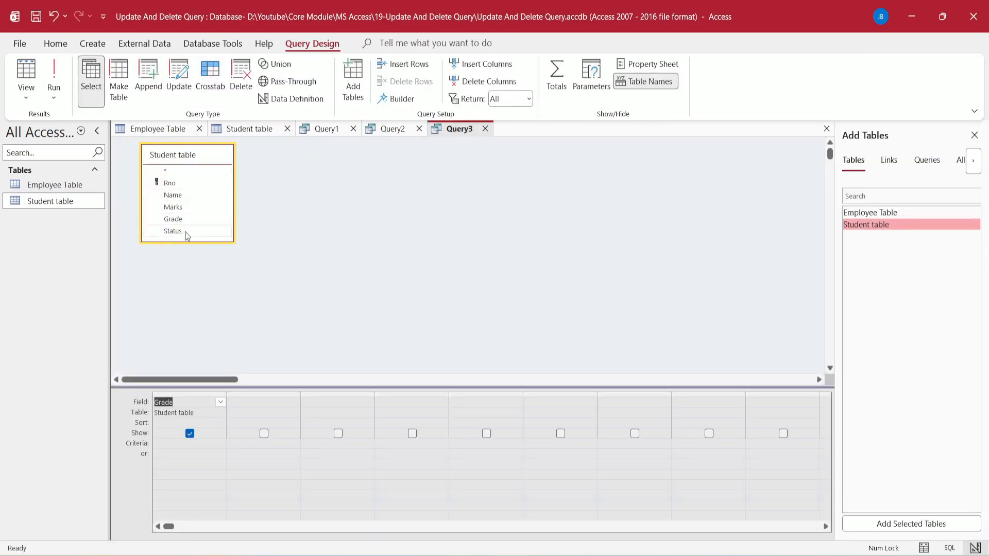
{"action": "left_click", "coordinate": [186, 80]}
{"action": "left_click", "coordinate": [177, 422]}
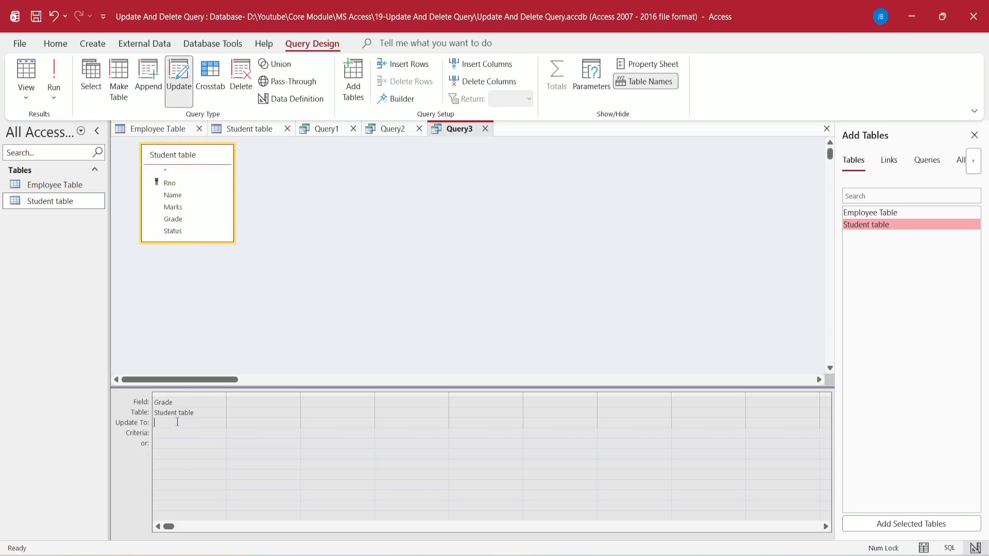
Begin the Grade update expression with IIf([marks]>=90,"A+", followed by a nested IIf giving "A" for marks of at least 75.
{"action": "type", "text": "IIf("}
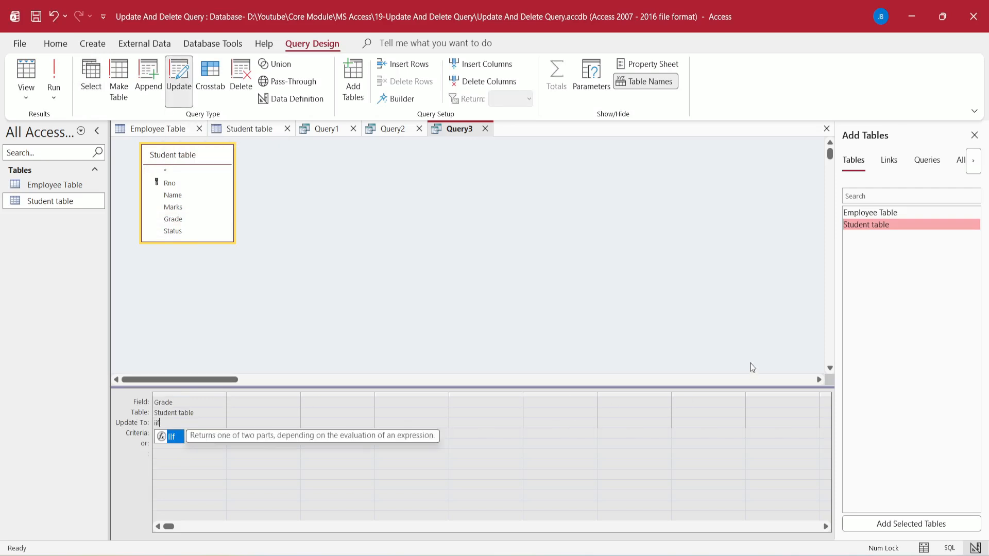
{"action": "type", "text": "[marks"}
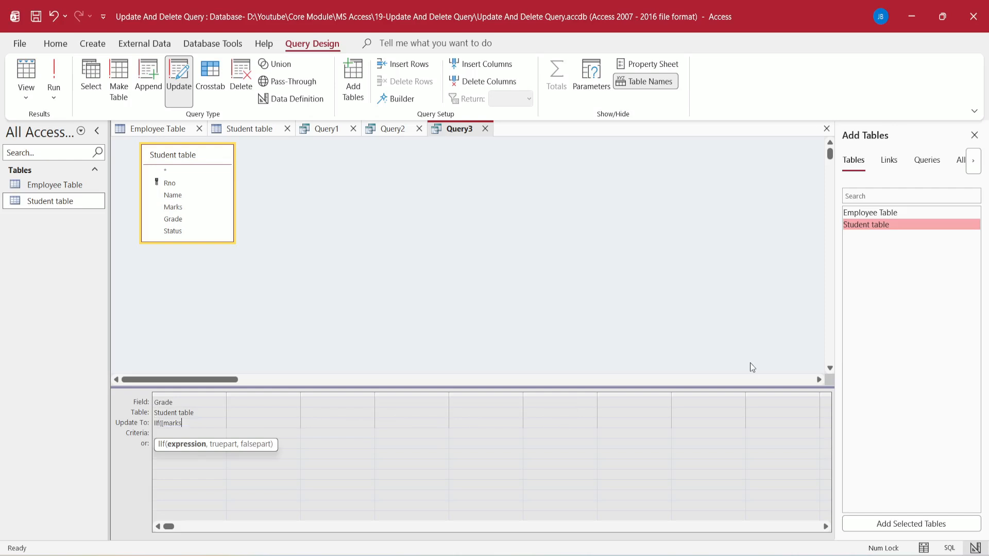
{"action": "type", "text": "]>=90,\"A+\",ii"}
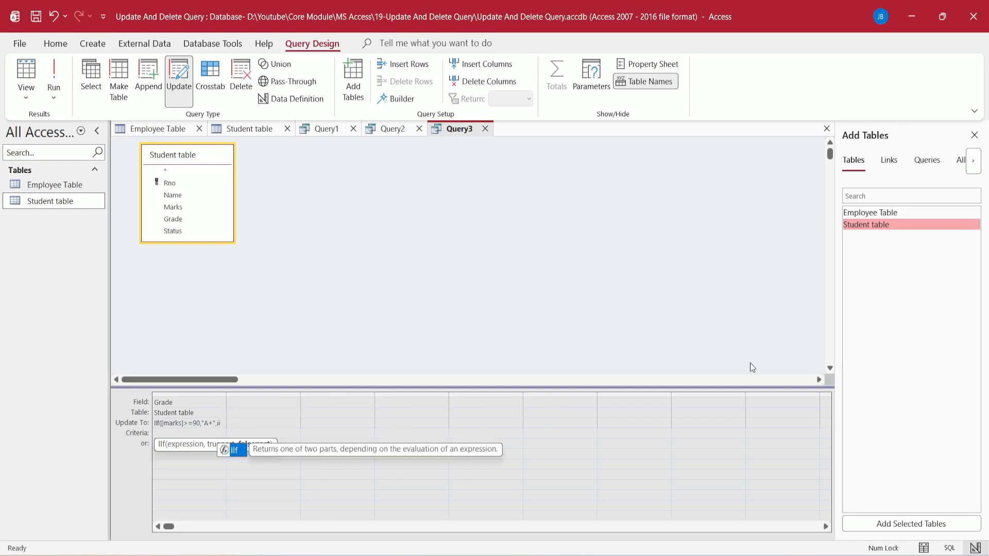
{"action": "key", "text": "Tab"}
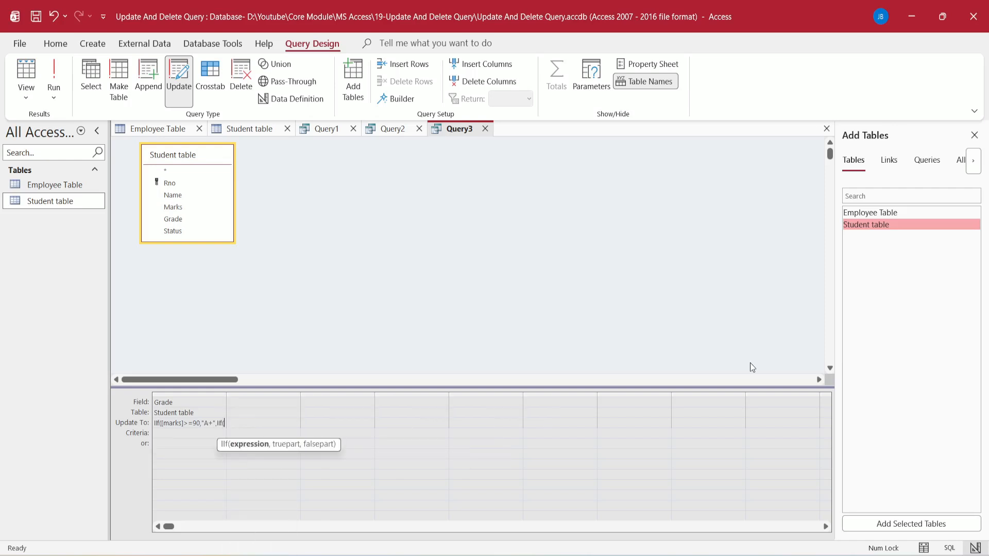
{"action": "type", "text": "["}
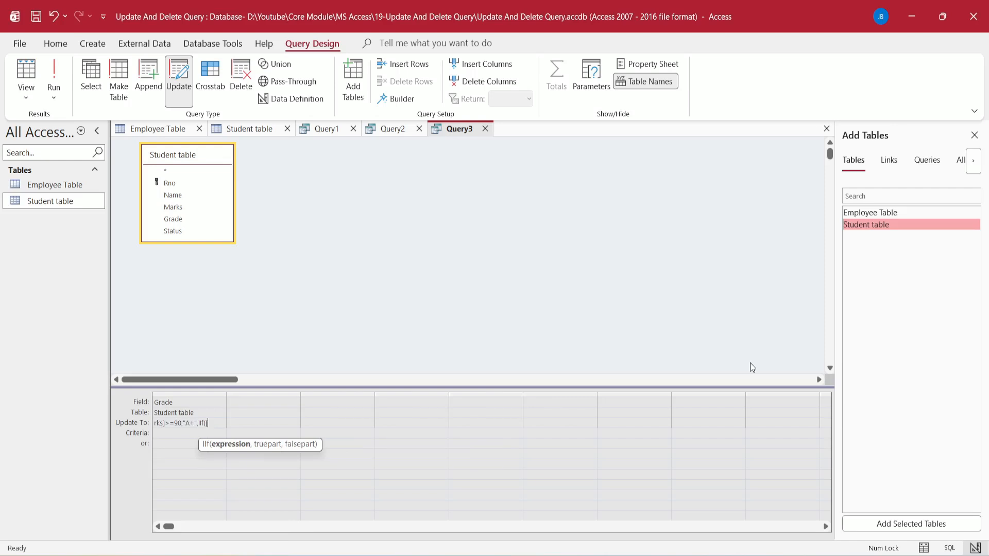
{"action": "type", "text": "Marks"}
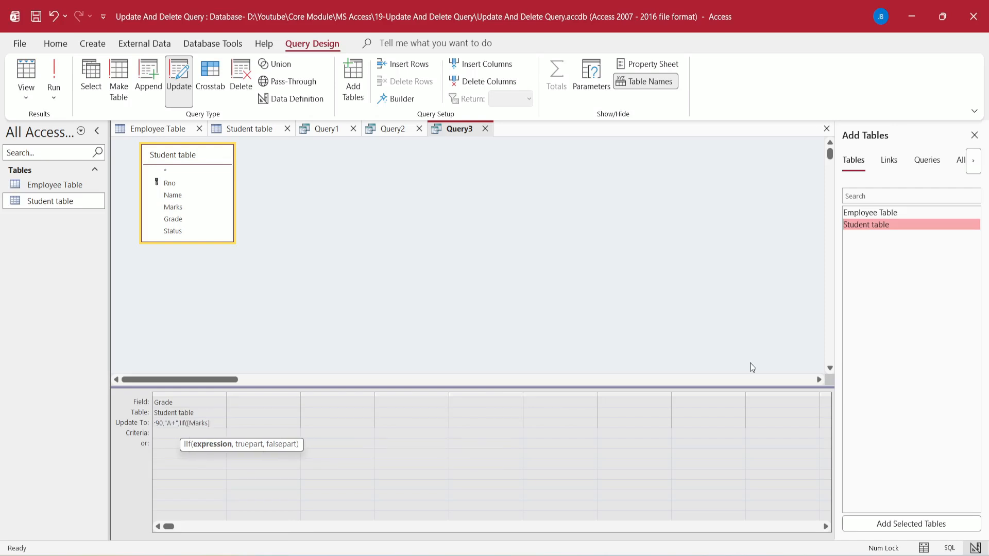
{"action": "type", "text": "]>=75,\"A"}
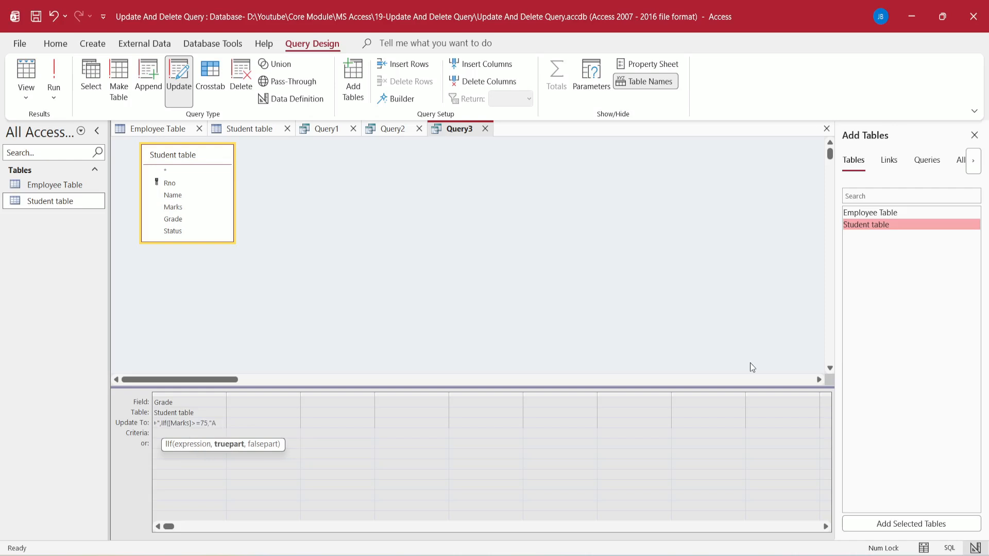
Complete the nested IIf so that marks of at least 60 give "B", at least 45 give "C", and anything lower gives "Fail".
{"action": "type", "text": "\",ii"}
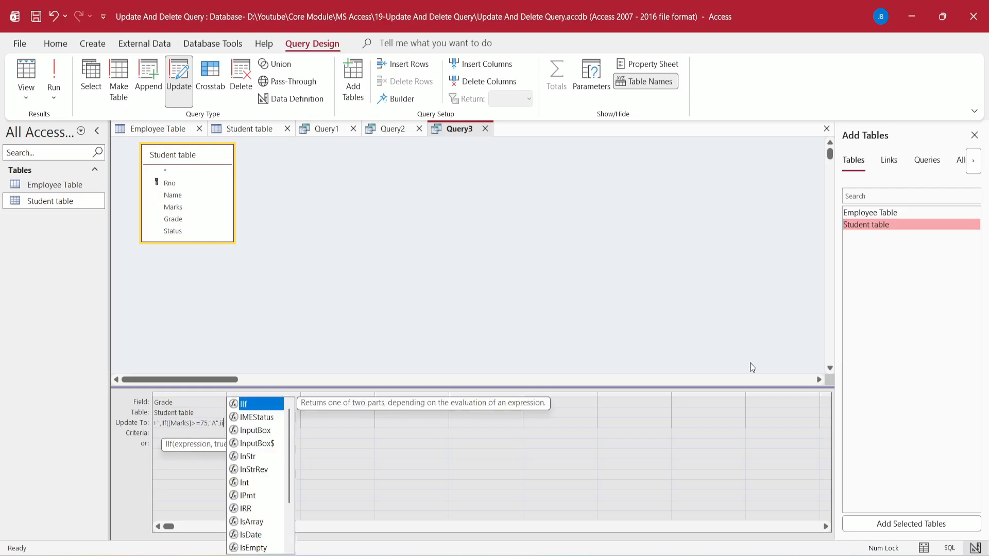
{"action": "type", "text": "f([M"}
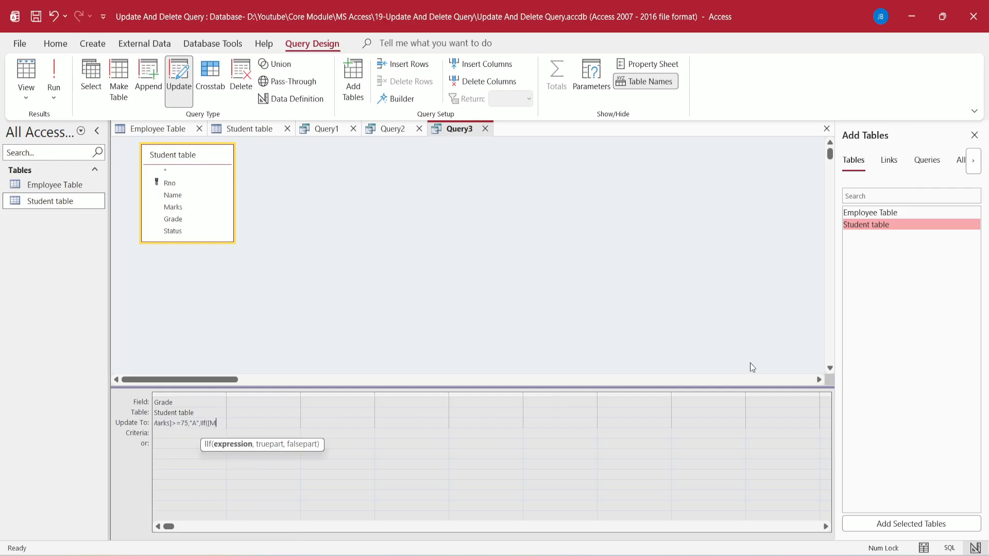
{"action": "type", "text": "ark]>="}
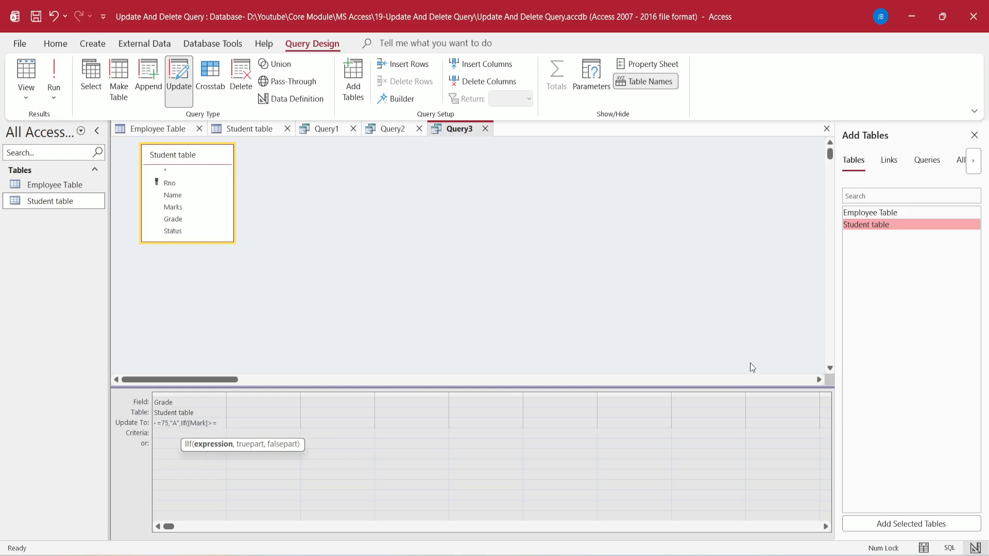
{"action": "type", "text": "60,\""}
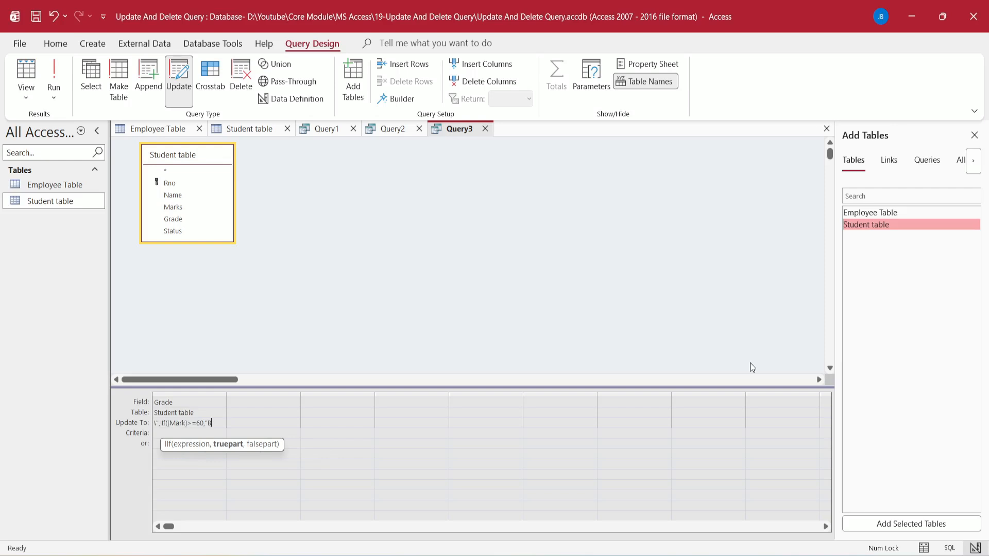
{"action": "type", "text": "B\",IIf("}
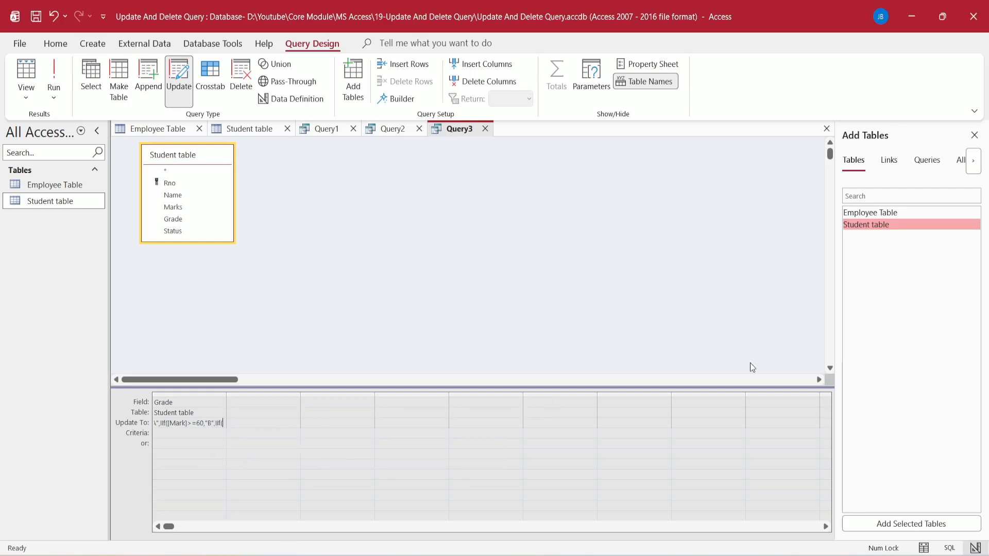
{"action": "type", "text": "[Mark"}
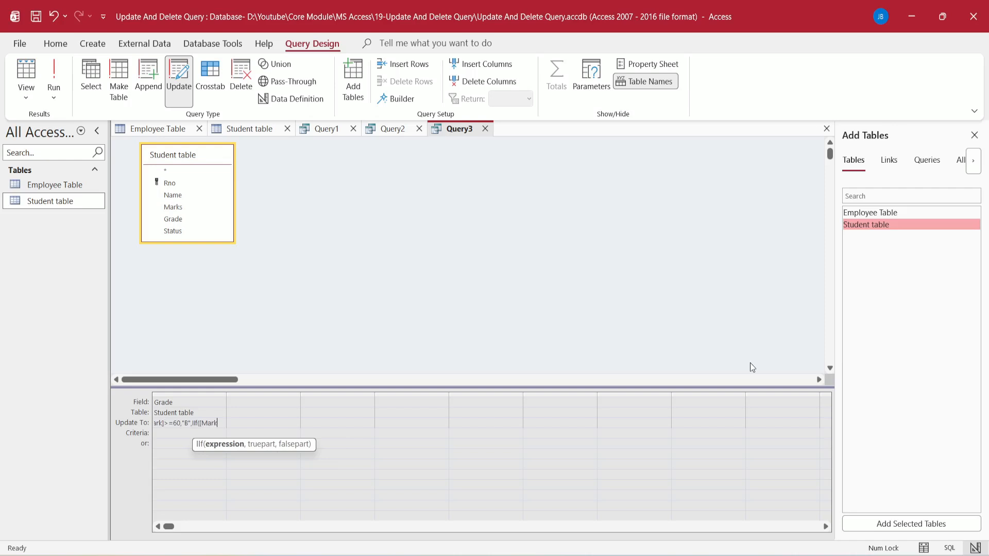
{"action": "type", "text": "]>=4"}
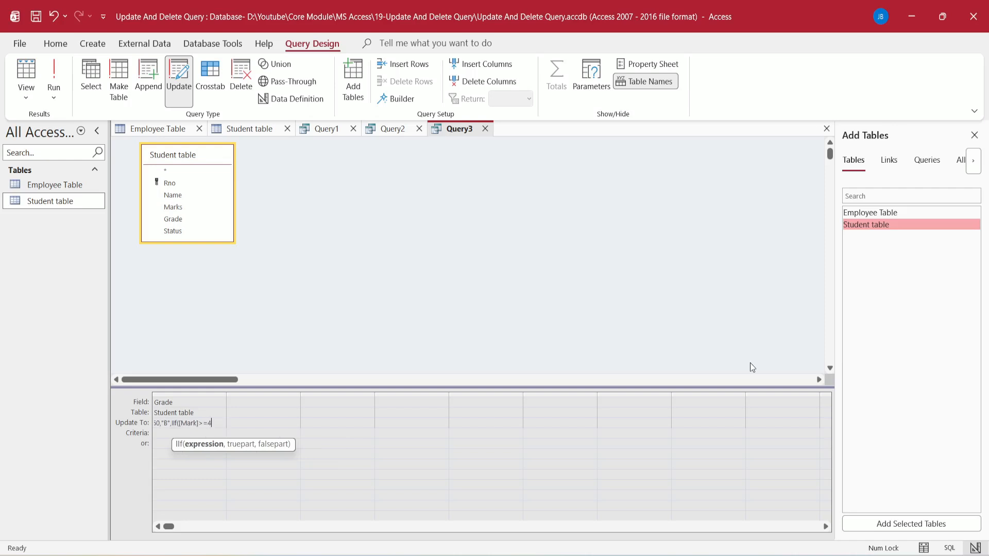
{"action": "type", "text": "5,\"C\",\"Fail"}
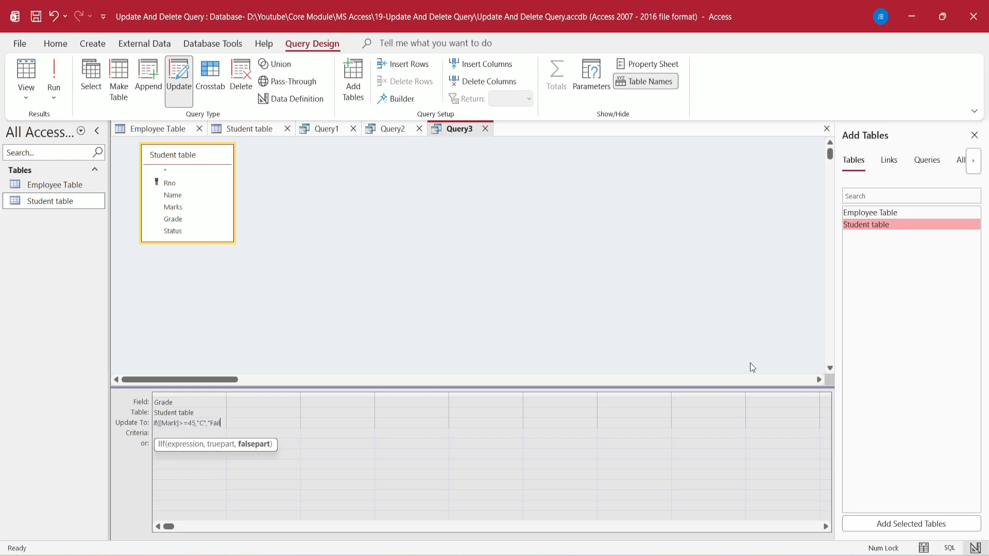
{"action": "type", "text": ")))"}
Run the Grade update query, accept updating the records, and open the Student table to check the grades.
{"action": "left_click", "coordinate": [54, 77]}
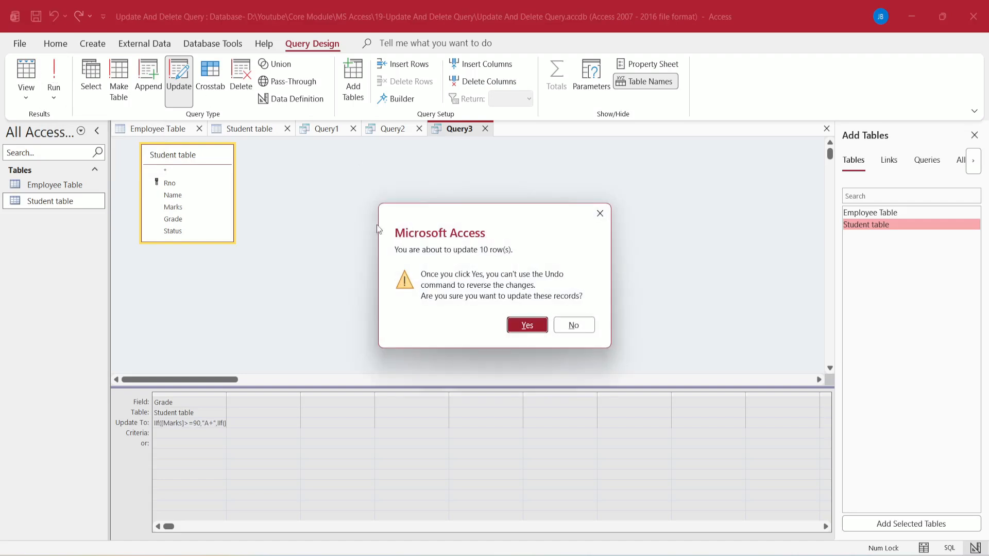
{"action": "left_click", "coordinate": [534, 326]}
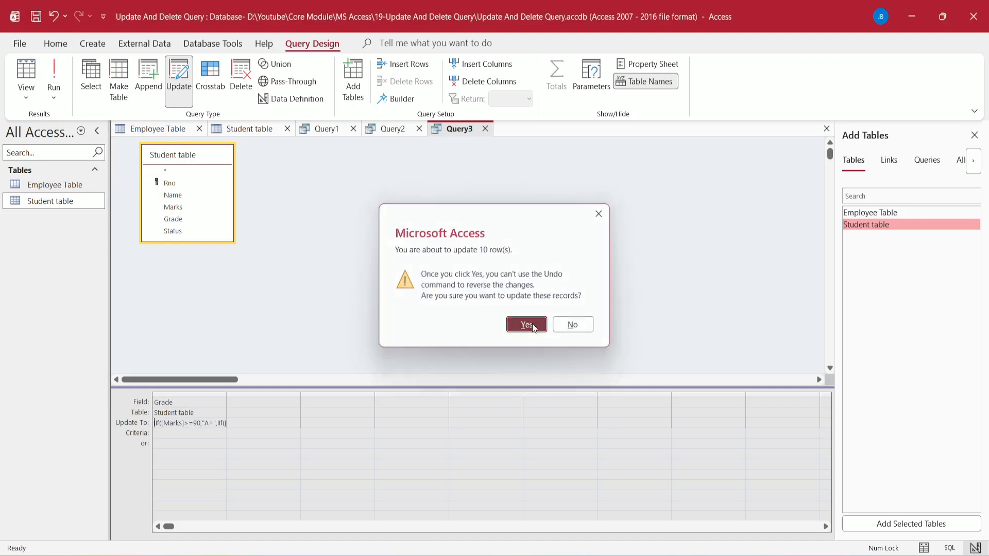
{"action": "double_click", "coordinate": [66, 200]}
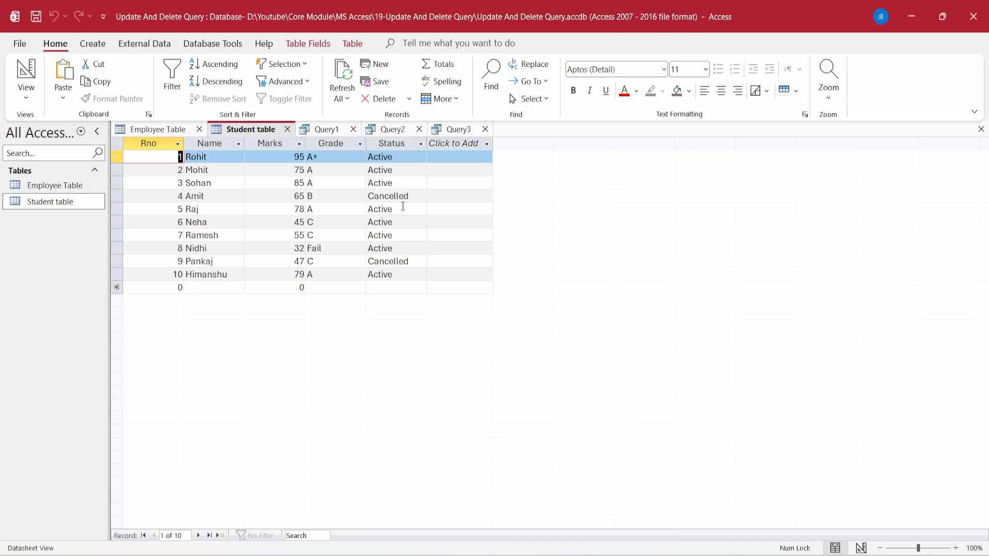
Create a delete query on the Student table with the Status field and the criterion Cancelled.
{"action": "left_click", "coordinate": [93, 44]}
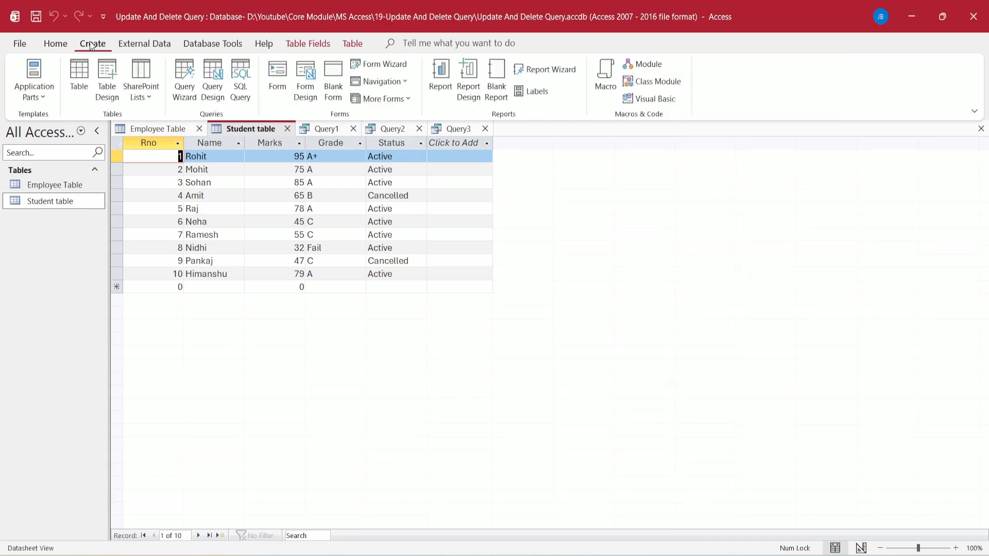
{"action": "left_click", "coordinate": [213, 74]}
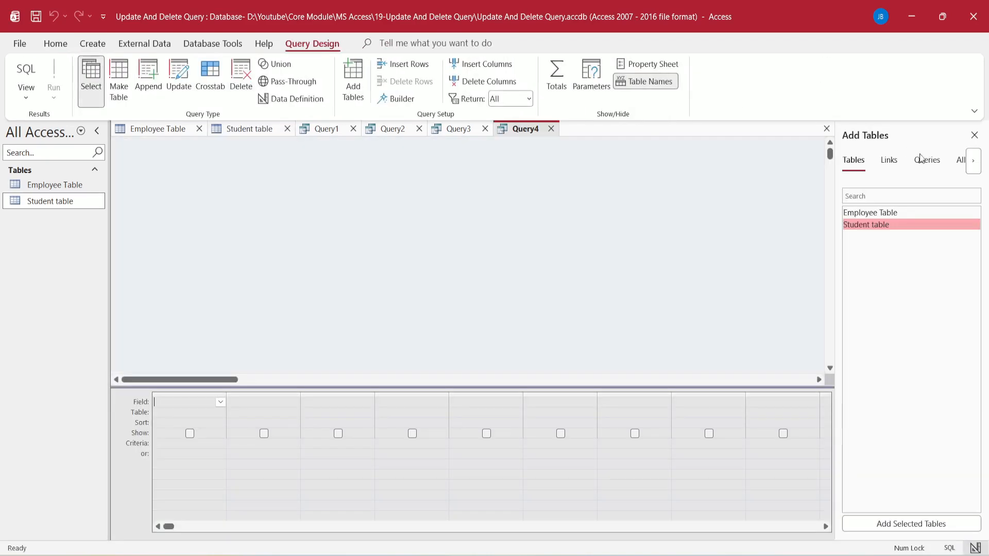
{"action": "double_click", "coordinate": [882, 225]}
{"action": "double_click", "coordinate": [189, 231]}
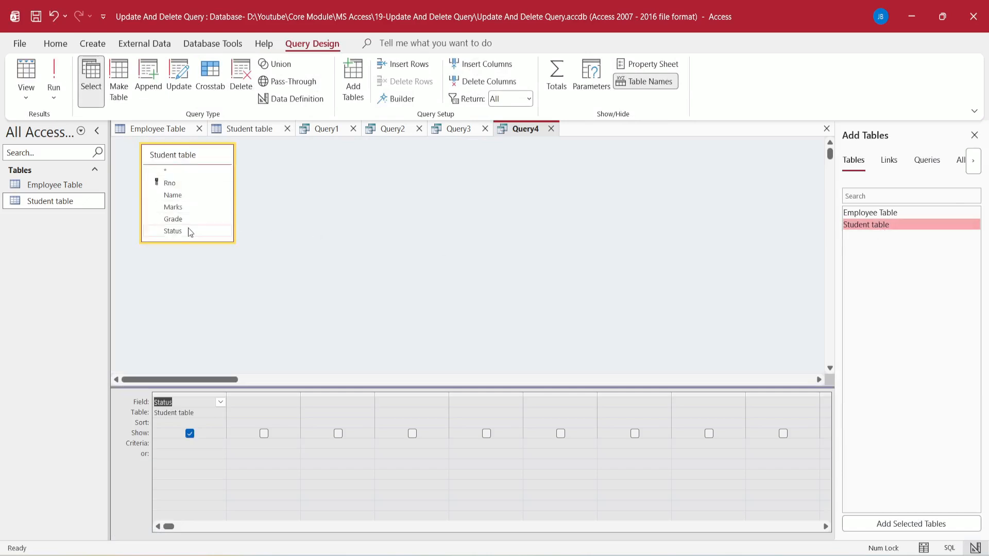
{"action": "left_click", "coordinate": [242, 92]}
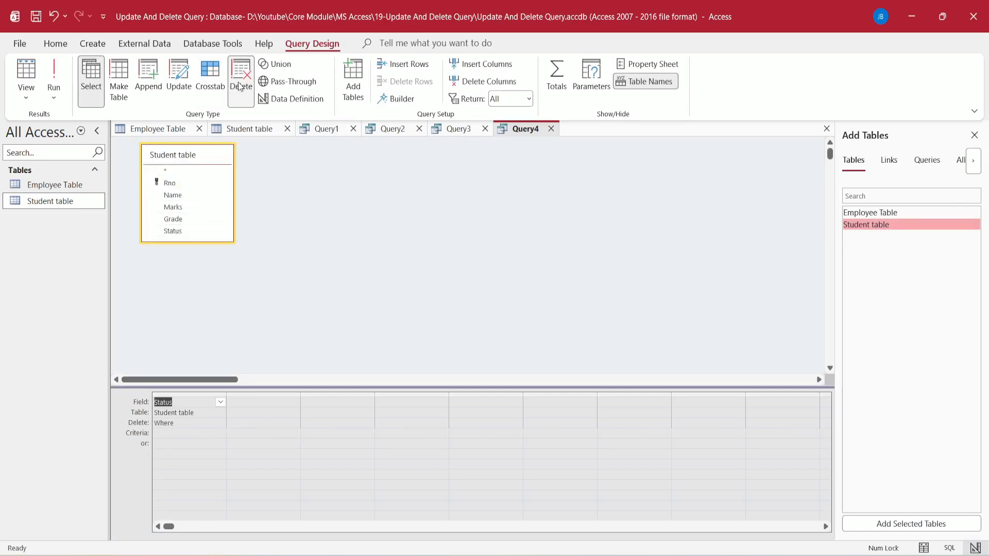
{"action": "left_click", "coordinate": [161, 433]}
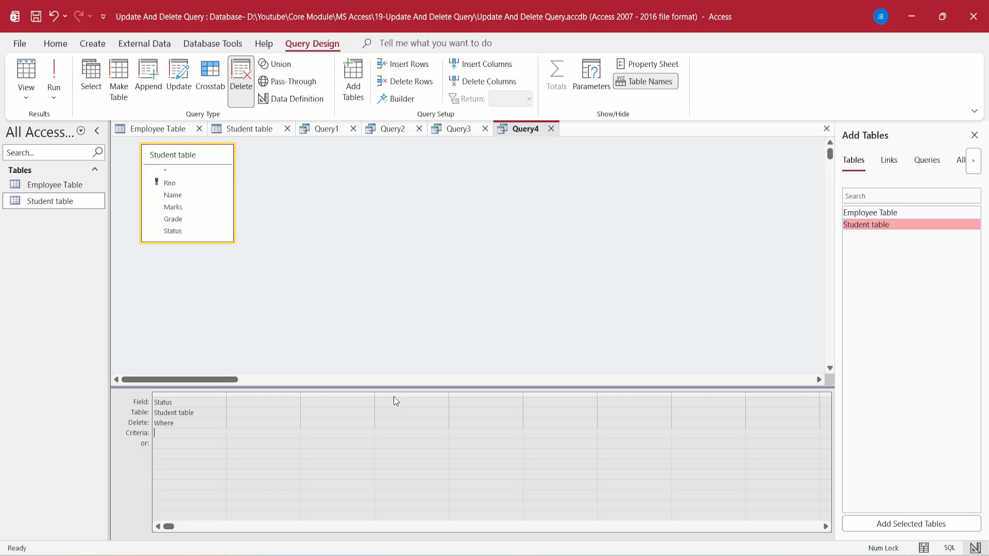
{"action": "type", "text": "Cancelled"}
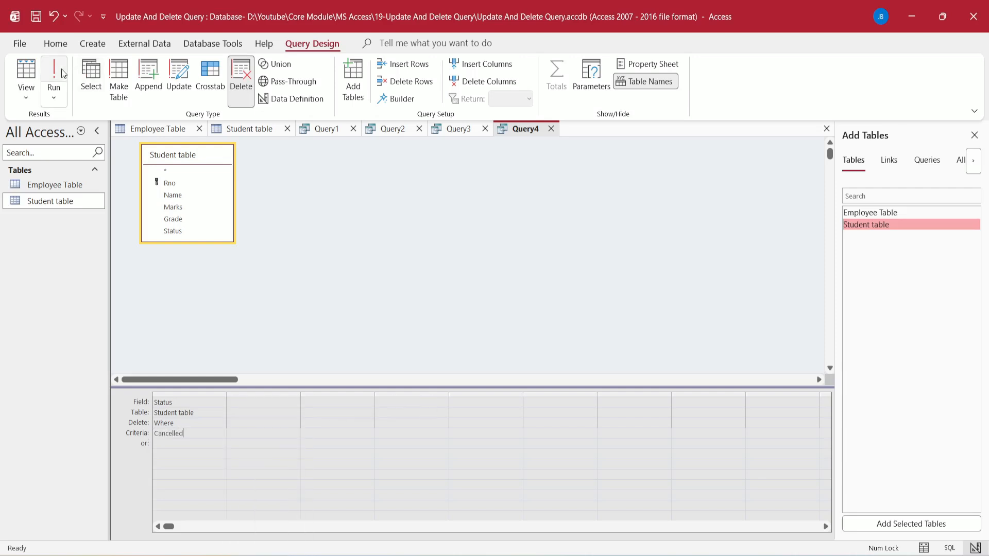
Run the delete query, accept deleting the matching records, and check the Student table.
{"action": "left_click", "coordinate": [53, 72]}
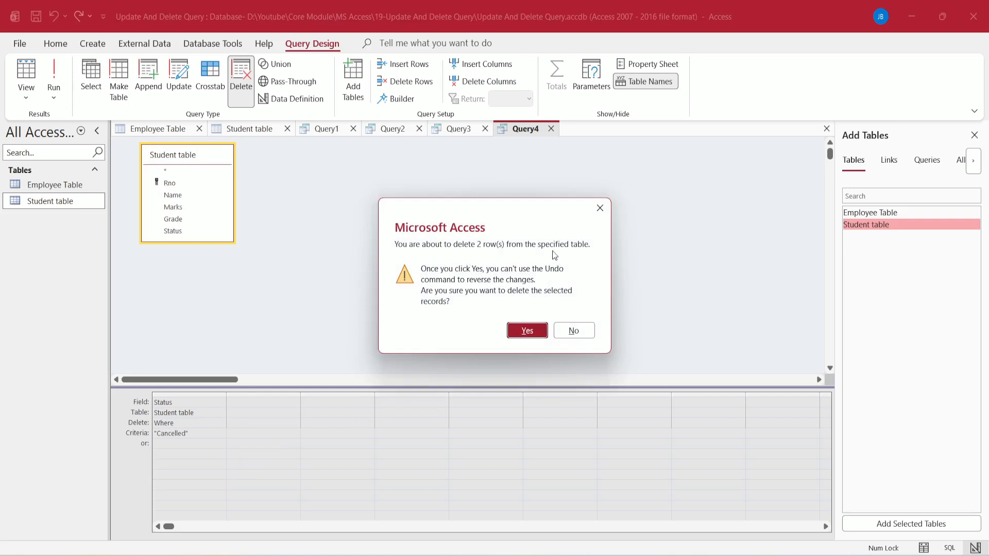
{"action": "left_click", "coordinate": [533, 332]}
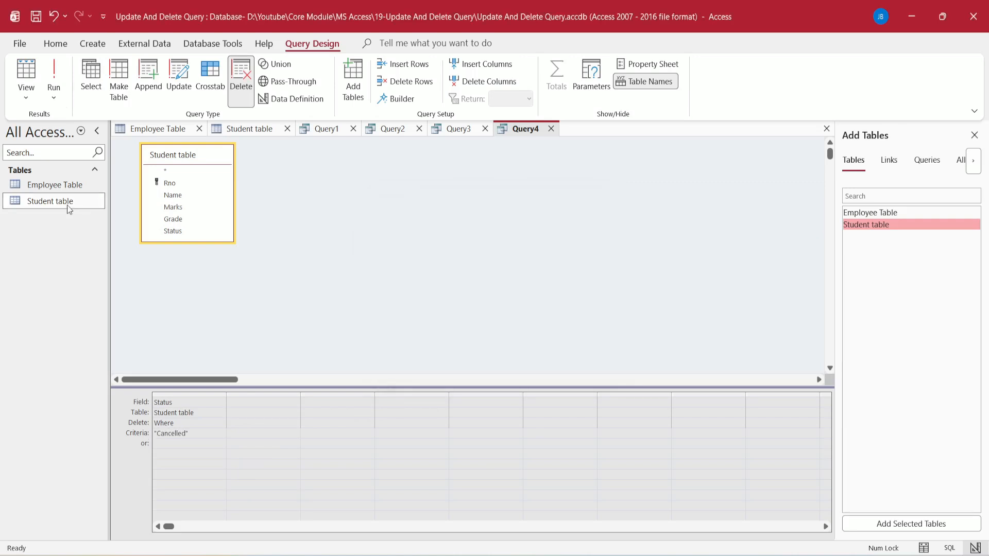
{"action": "double_click", "coordinate": [67, 204]}
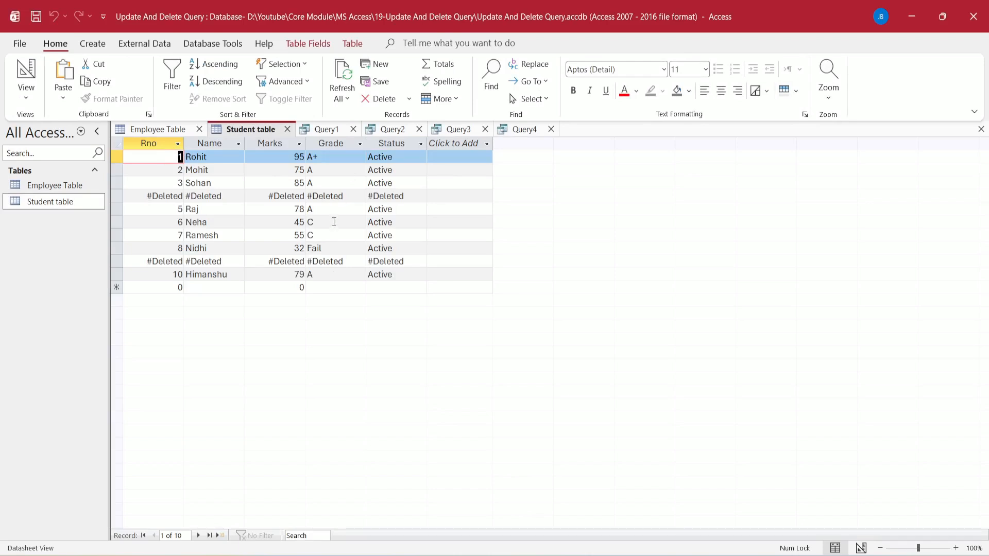
Create a delete query on the Employee Table with the Department field and the criterion Account.
{"action": "left_click", "coordinate": [165, 130]}
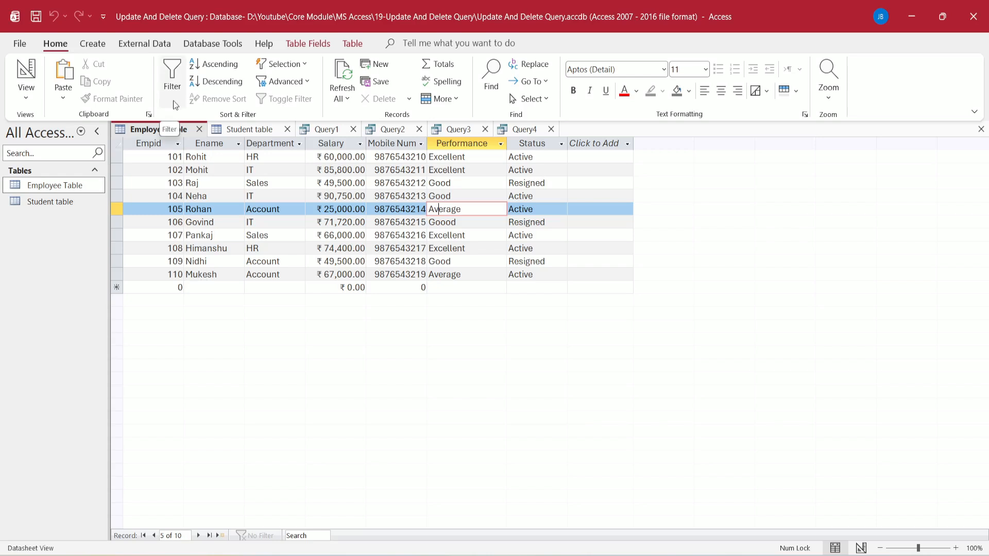
{"action": "left_click", "coordinate": [90, 45]}
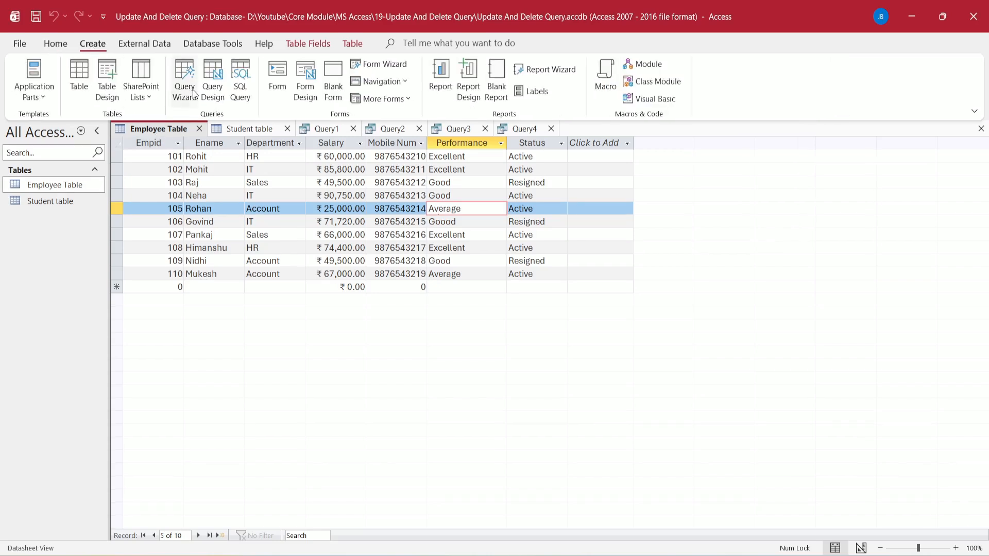
{"action": "left_click", "coordinate": [212, 80]}
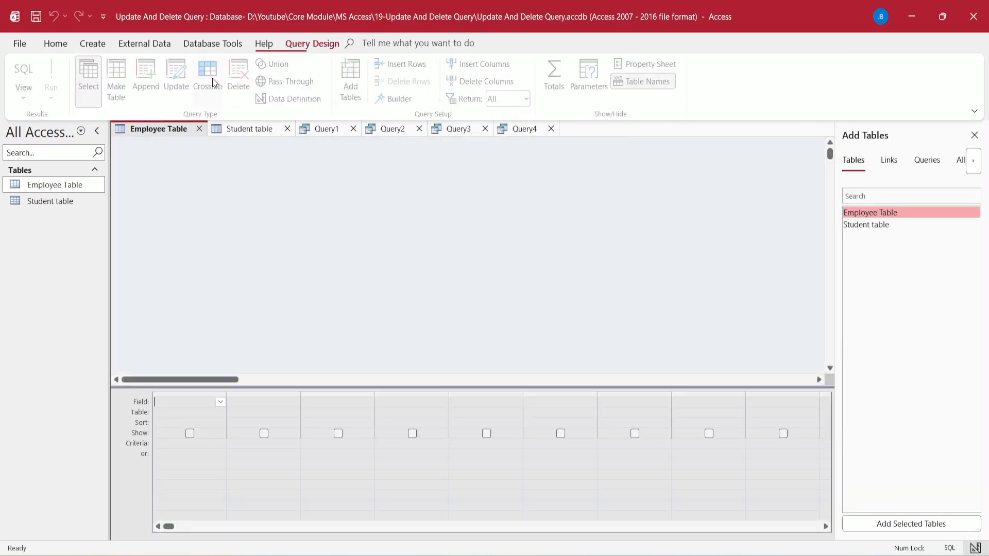
{"action": "double_click", "coordinate": [895, 211]}
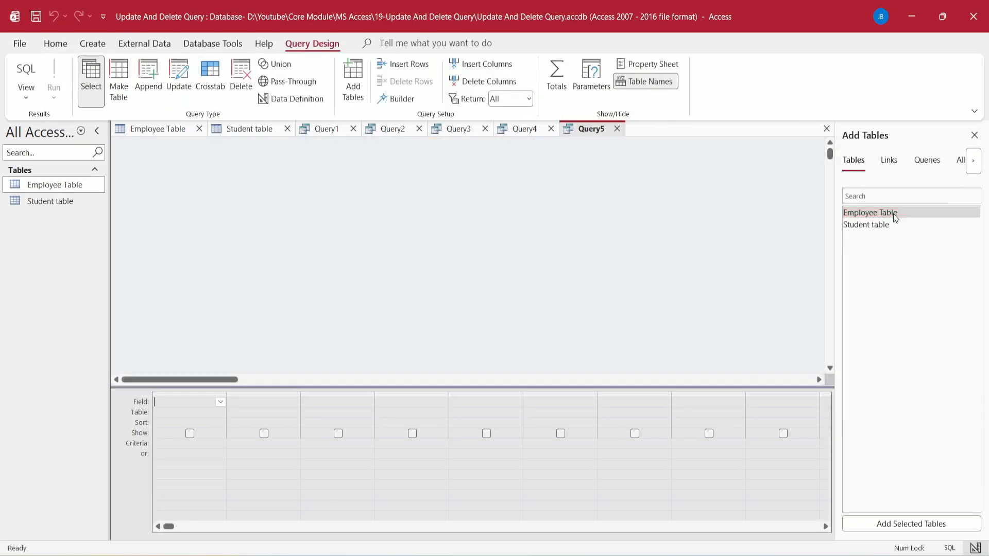
{"action": "left_click", "coordinate": [241, 83]}
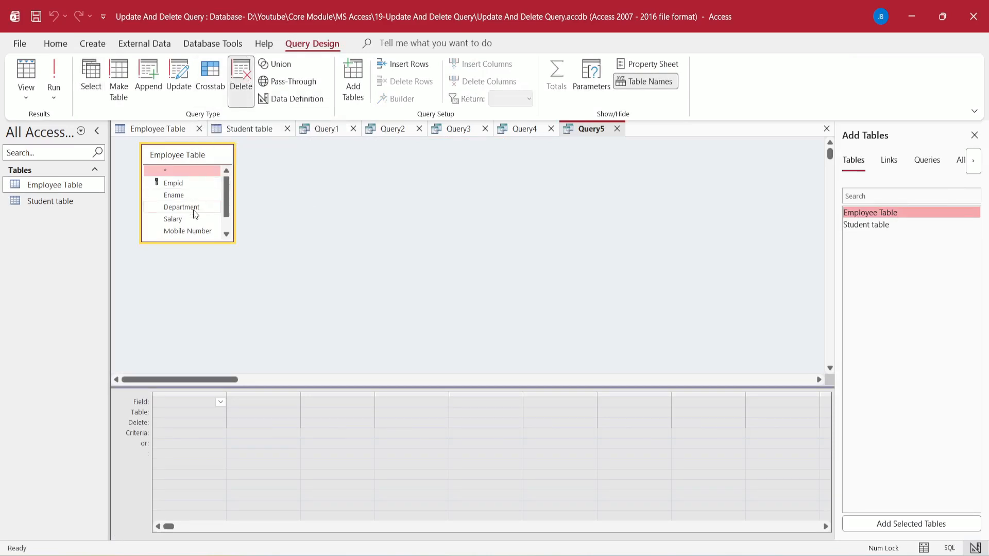
{"action": "double_click", "coordinate": [194, 211]}
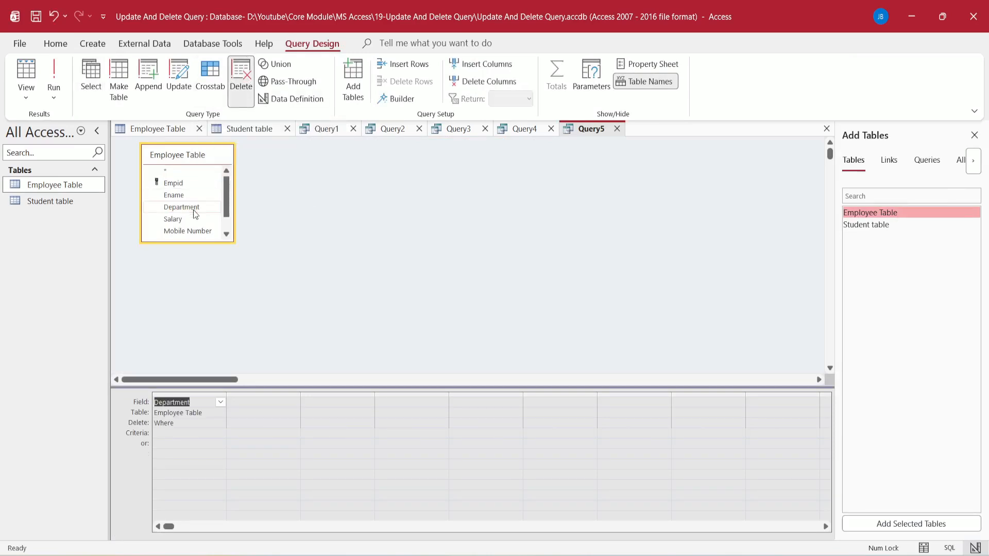
{"action": "left_click", "coordinate": [173, 436]}
{"action": "type", "text": "Account"}
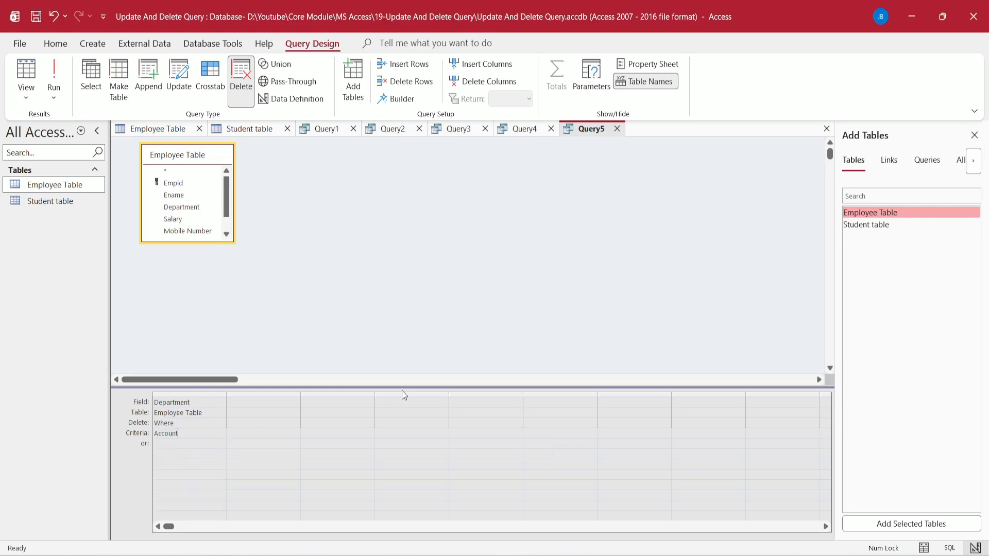
Run the Department delete query, accept deleting the matching records, and open the Employee Table to check it.
{"action": "left_click", "coordinate": [53, 77]}
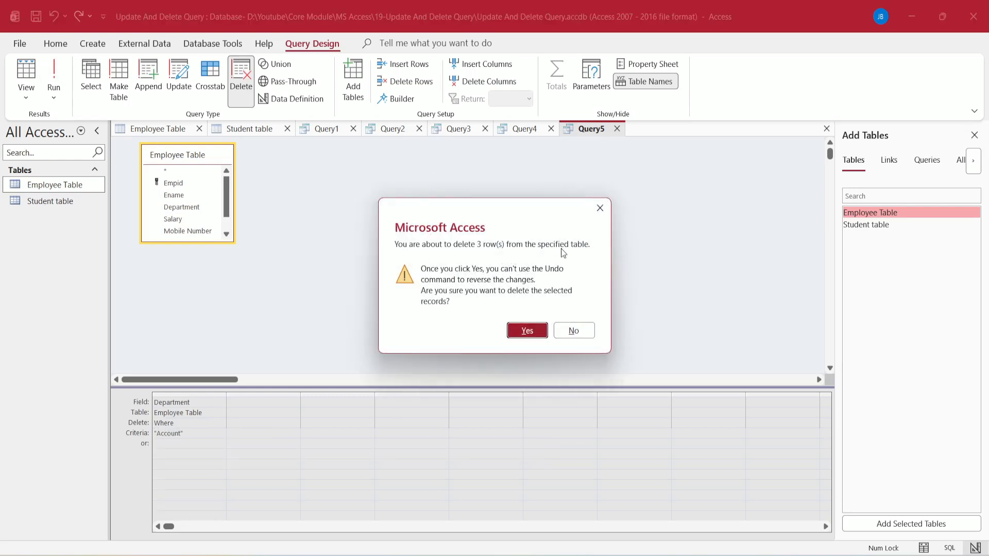
{"action": "left_click", "coordinate": [534, 334]}
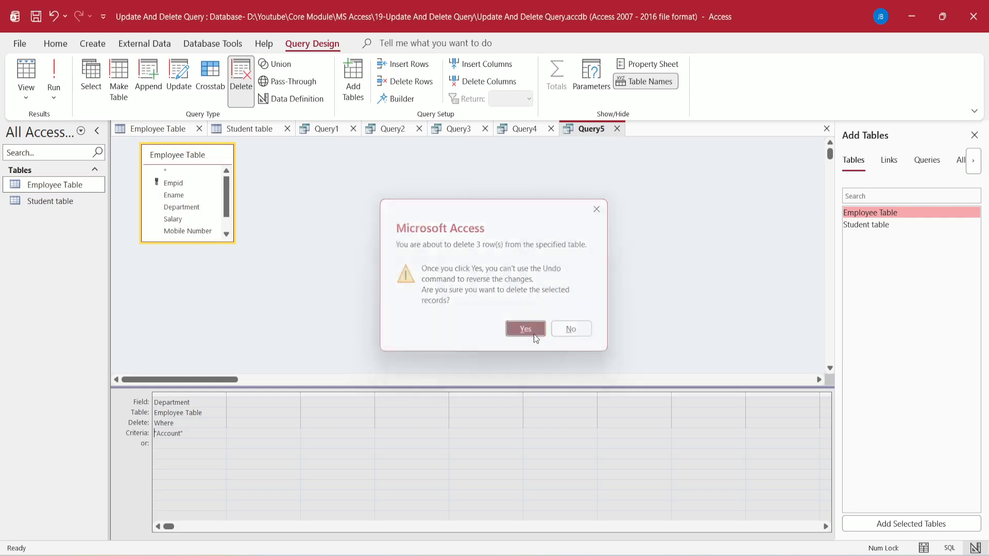
{"action": "double_click", "coordinate": [61, 188]}
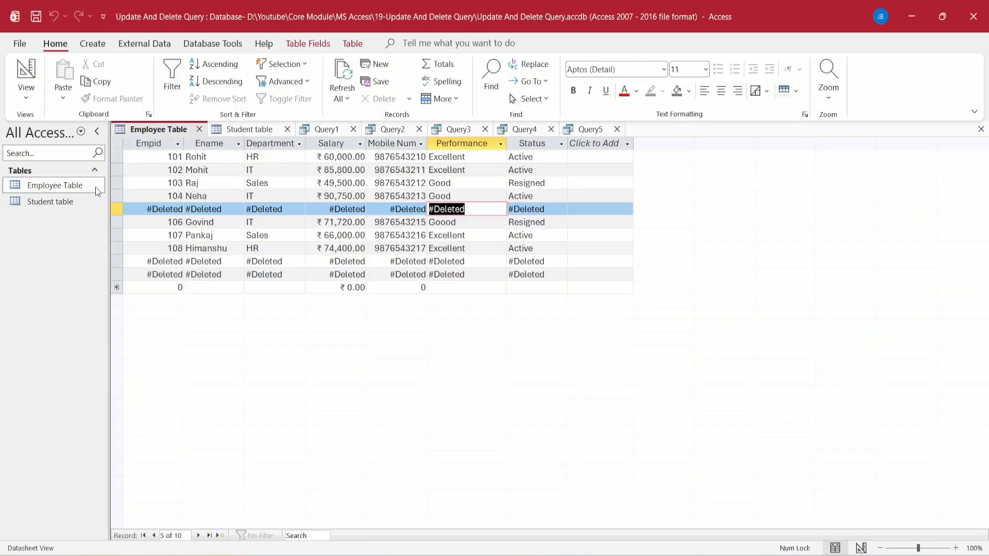